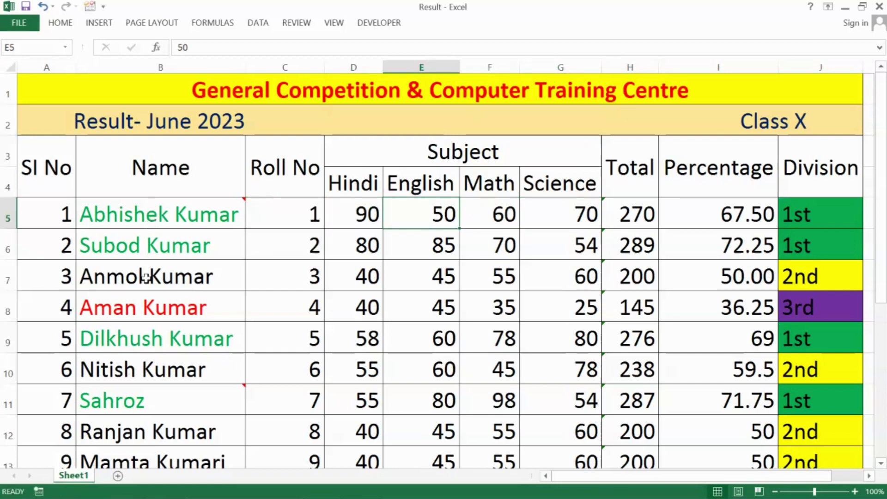
Step: Examine the comment on the first student's name and the subject marks of several students in the result sheet
mouse_move(211, 213)
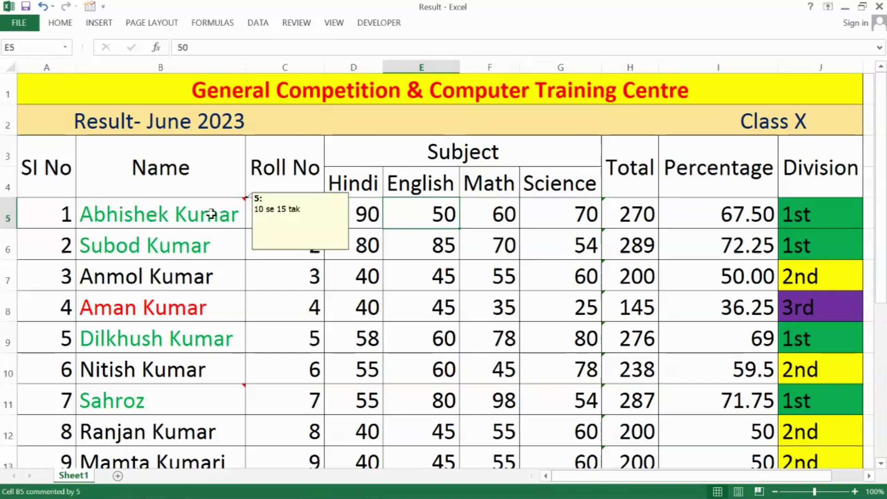
key(Down)
key(Down)
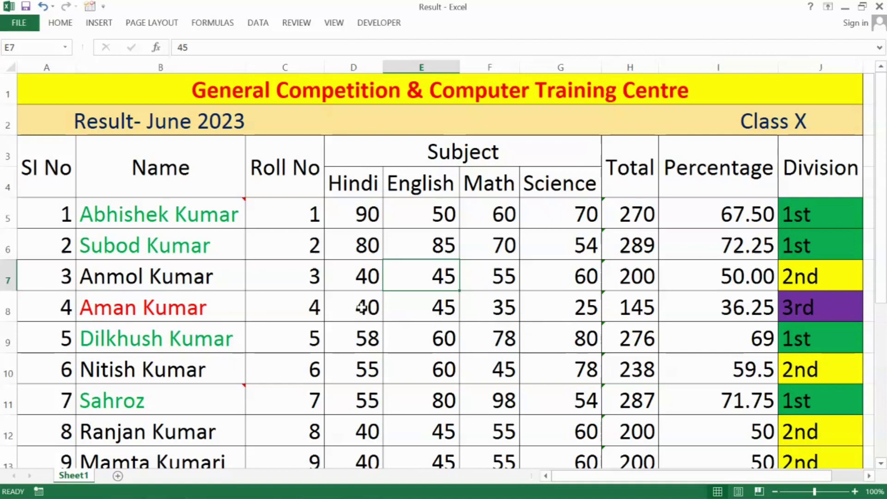
drag(363, 309, 542, 307)
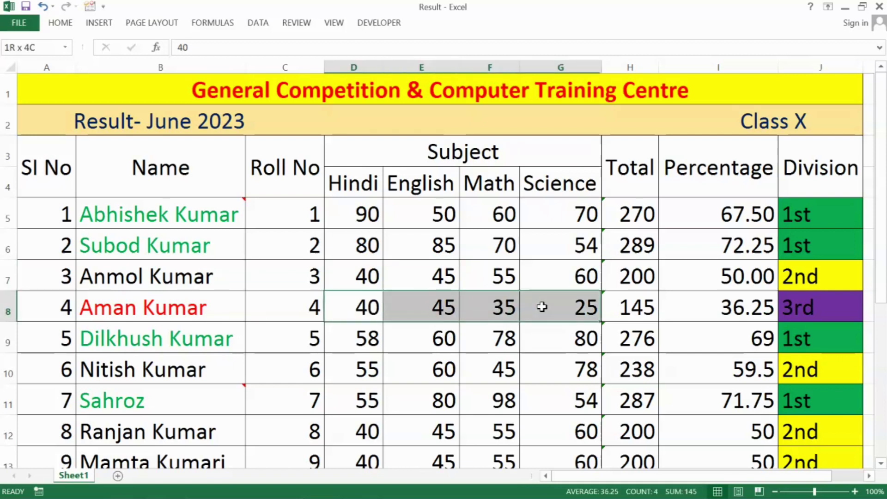
click(177, 305)
drag(345, 226, 481, 226)
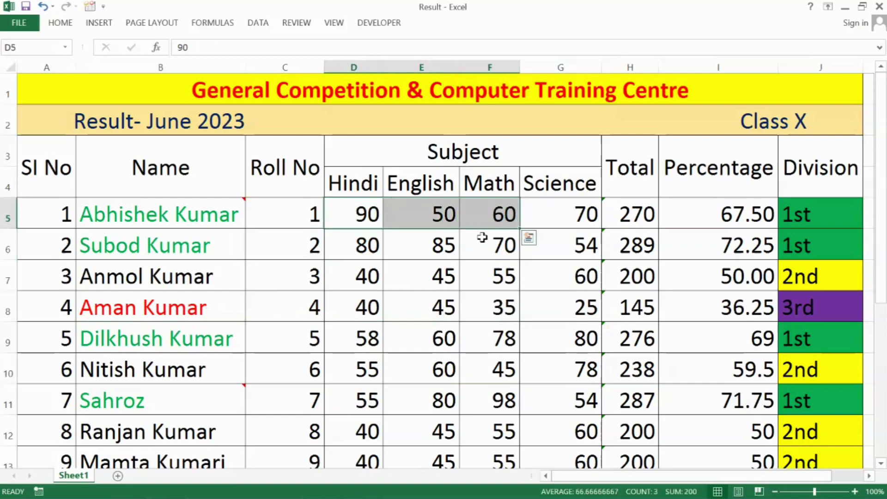
drag(345, 251, 542, 252)
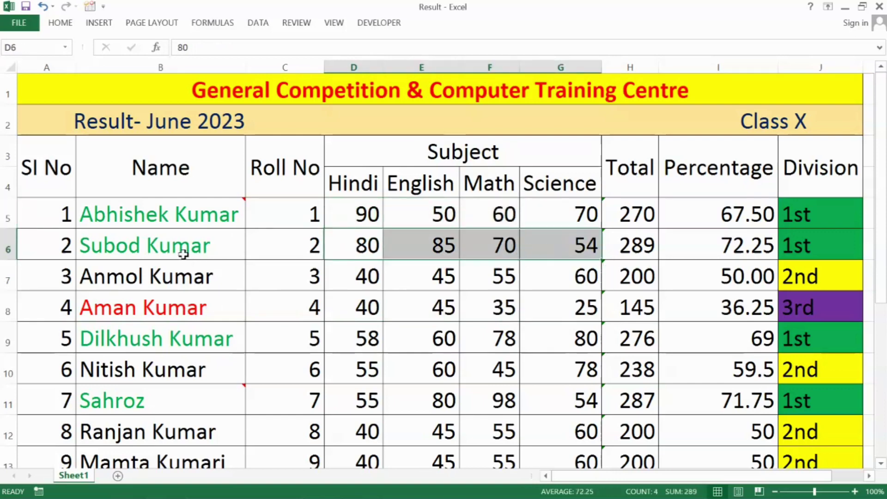
Step: Set the marks of the student in row 12 to Hindi 80, English 90, Math 78 and Science 55
scroll(358, 363, down, 2)
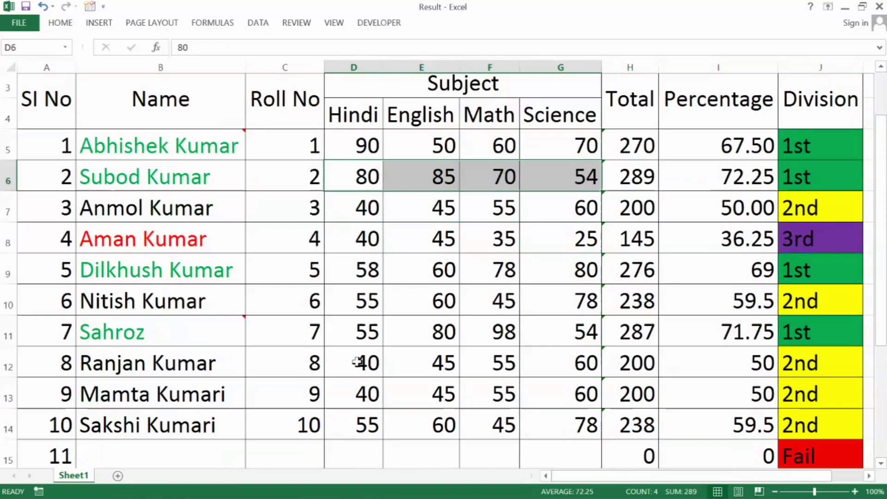
scroll(342, 317, up, 1)
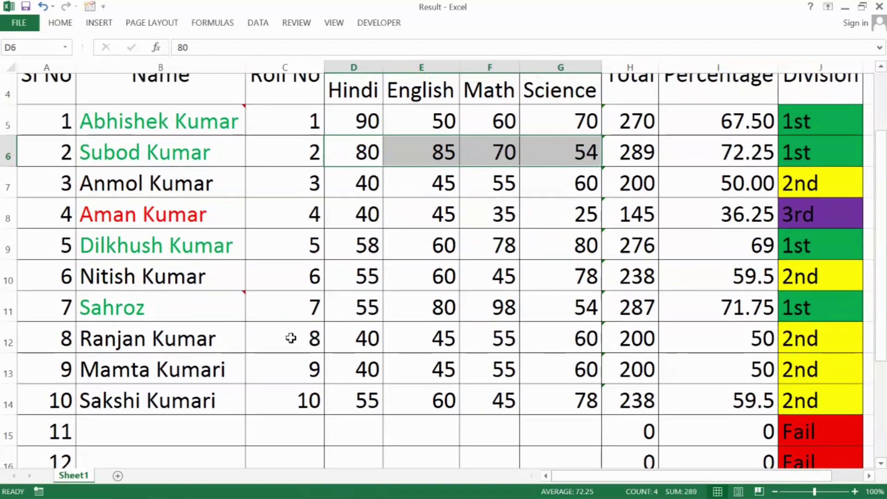
click(363, 338)
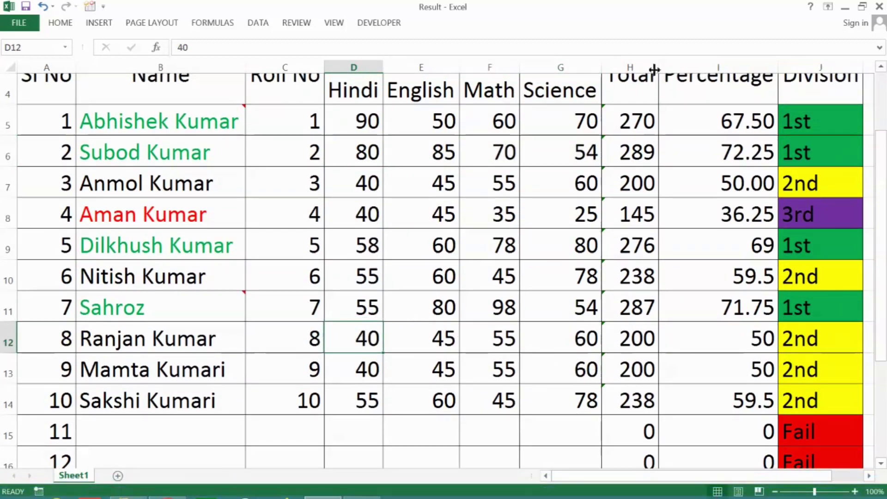
text(80)
key(Tab)
text(90)
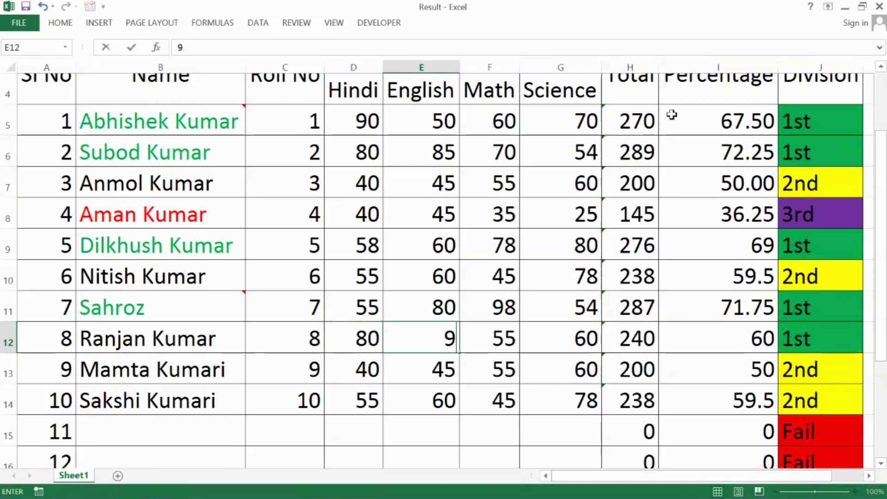
key(Tab)
text(78)
key(Tab)
text(55)
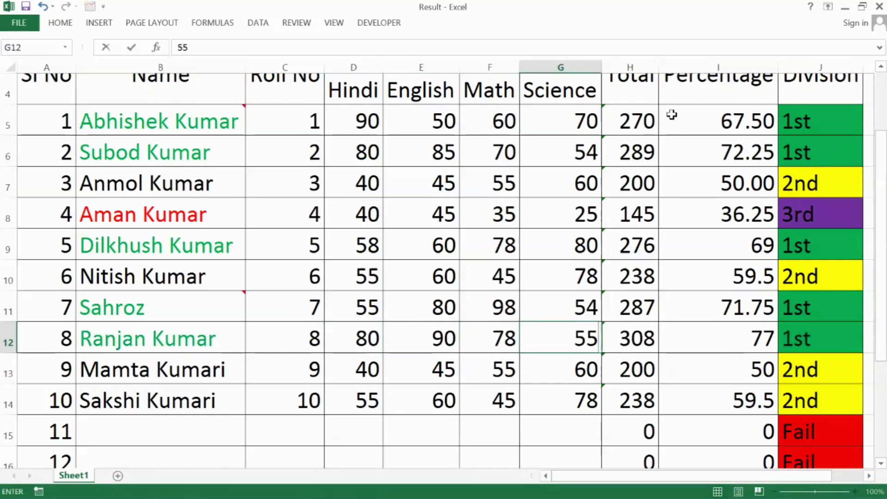
key(Return)
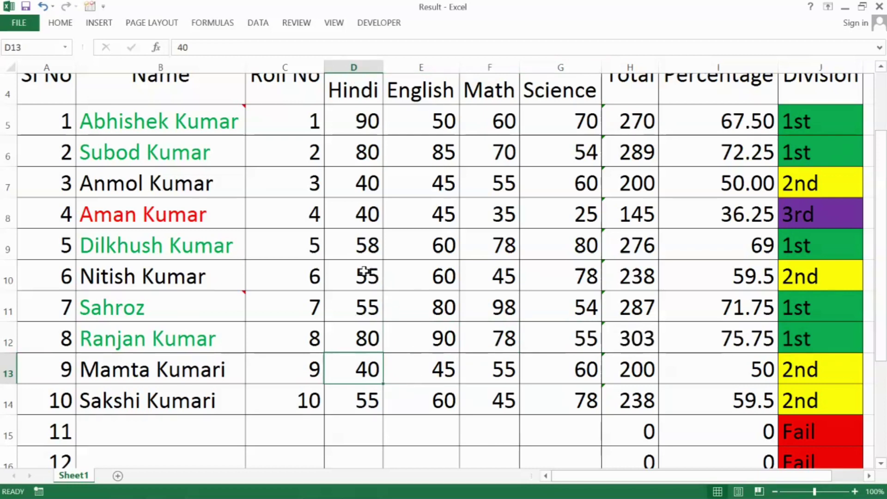
Step: Set the marks of the student in row 9 to Hindi 40, English 25, Math 48 and Science 25
click(356, 252)
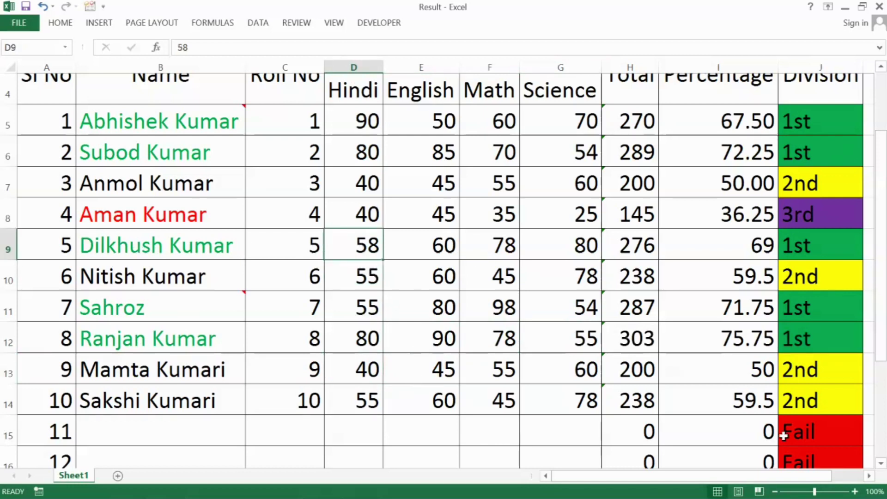
text(40)
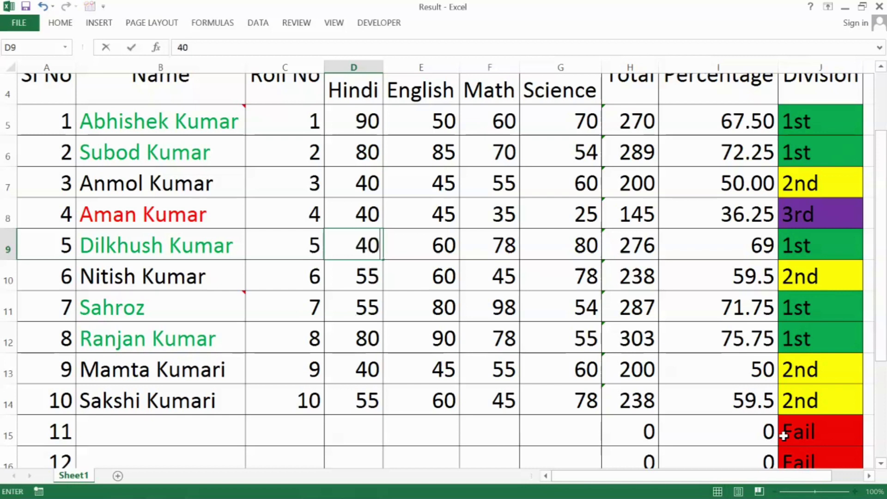
key(Tab)
text(25)
key(Tab)
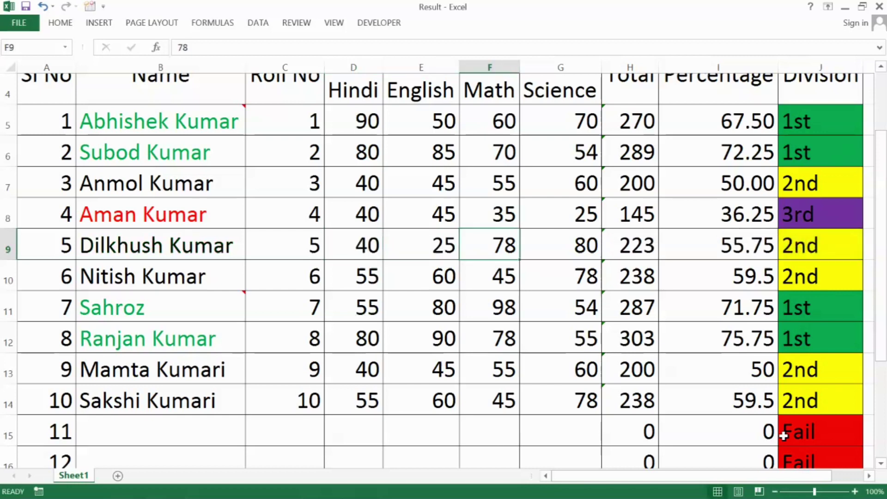
text(48)
key(Tab)
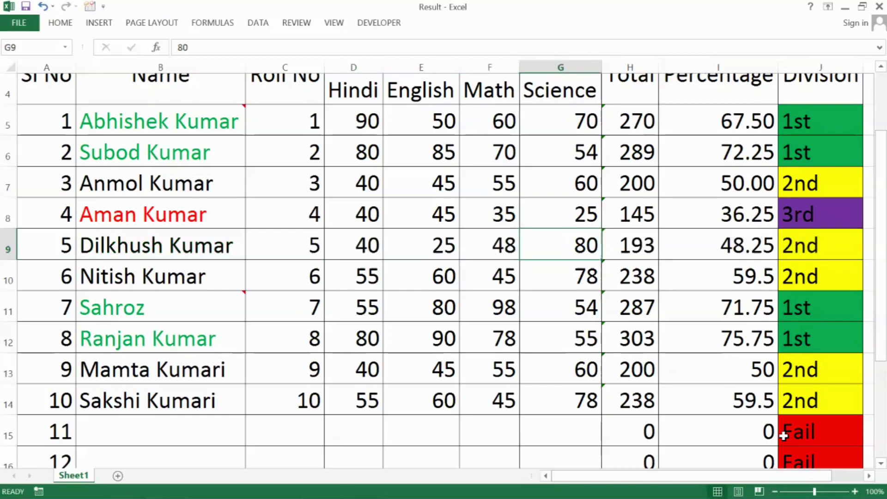
text(25)
key(Return)
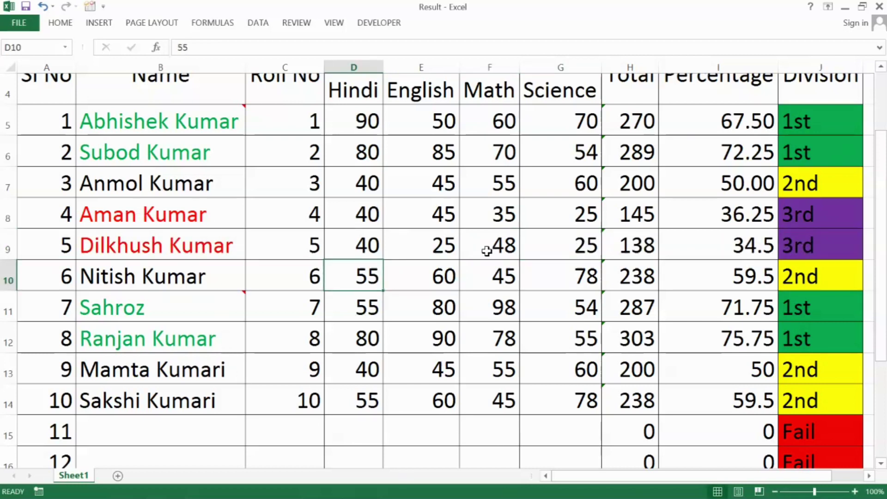
Step: Examine the first student's Hindi, English, Math and Science marks and the entries in the Name column
scroll(510, 390, up, 1)
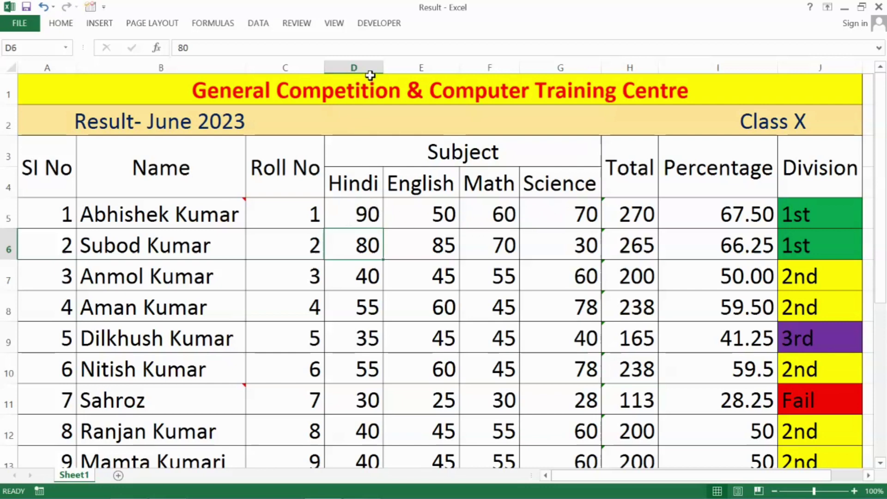
click(361, 214)
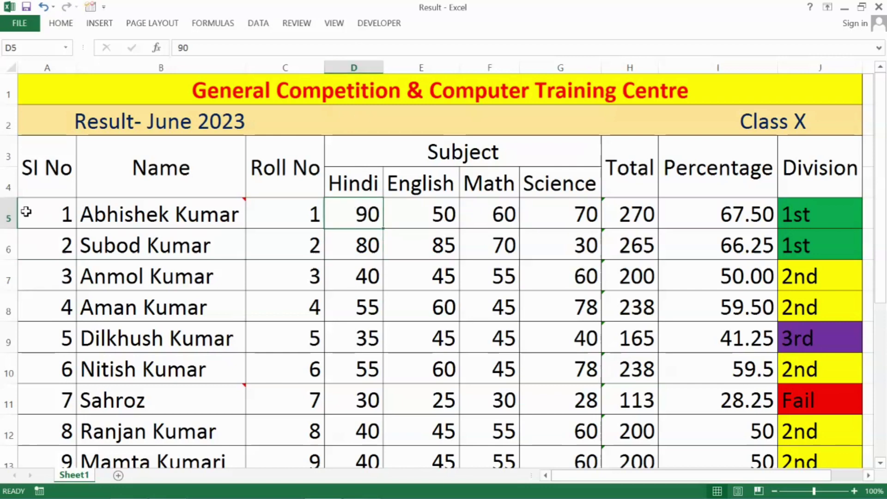
click(451, 215)
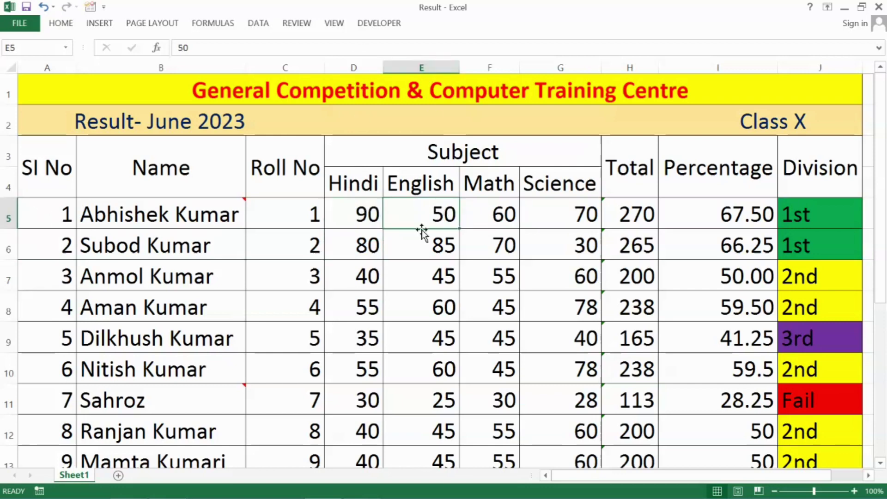
click(499, 213)
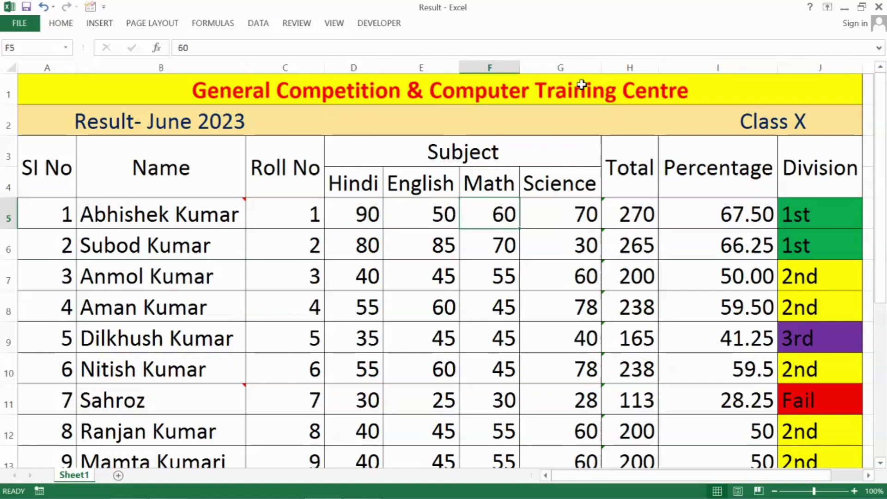
click(573, 219)
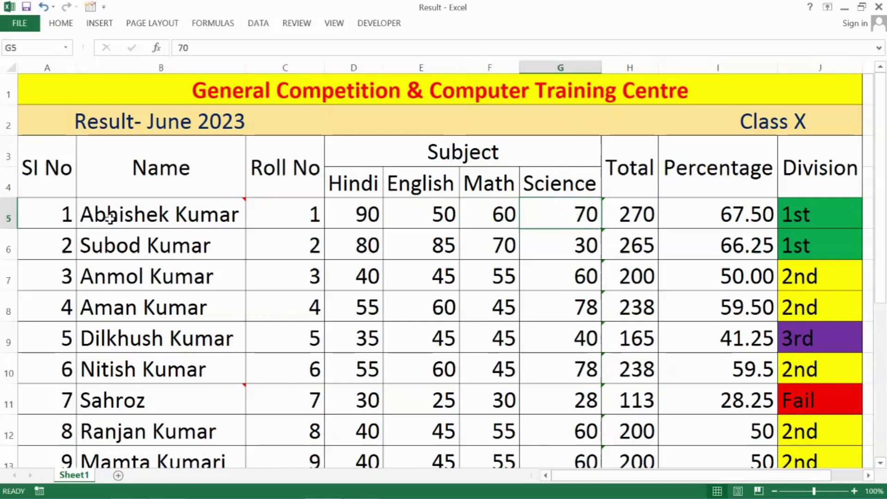
click(174, 218)
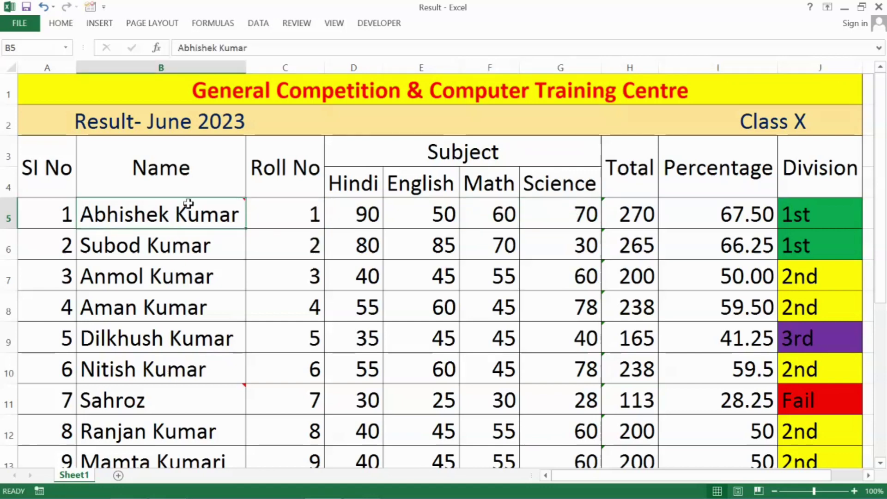
mouse_move(181, 398)
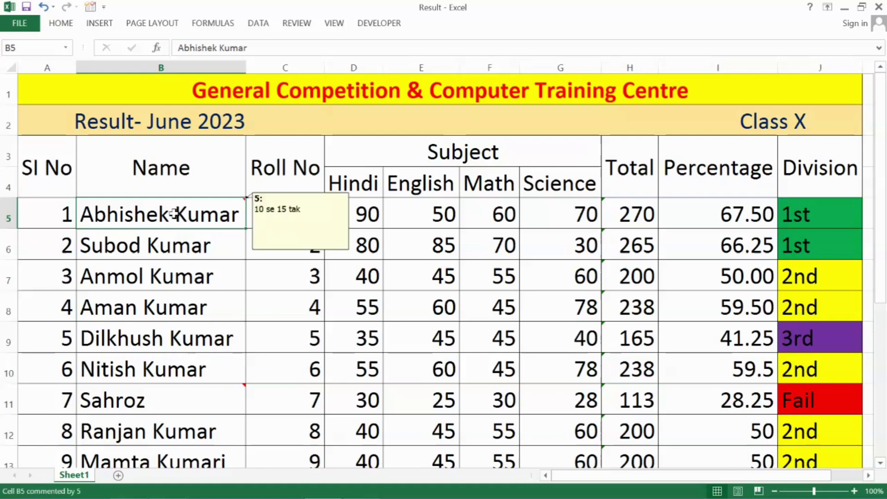
click(184, 302)
Step: Select the student names in B5:B14 and create a conditional formatting rule that uses a formula to determine which cells to format
click(185, 214)
mouse_move(185, 214)
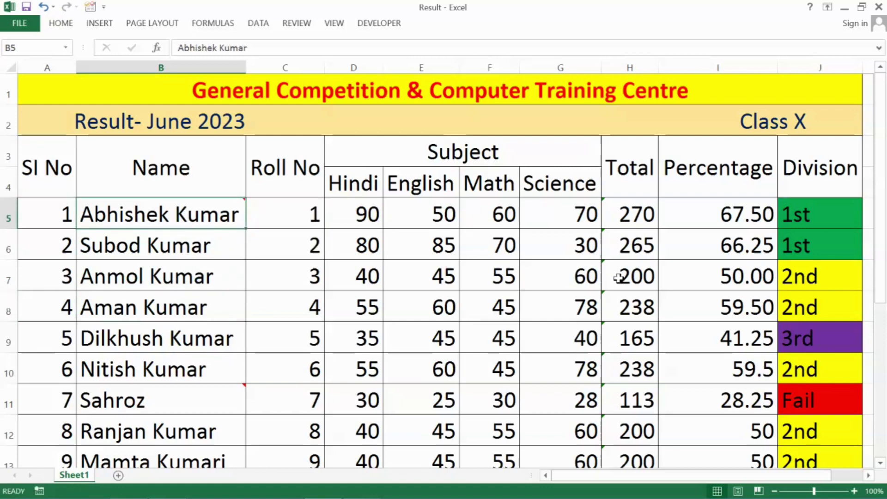
key(ctrl+shift+Down)
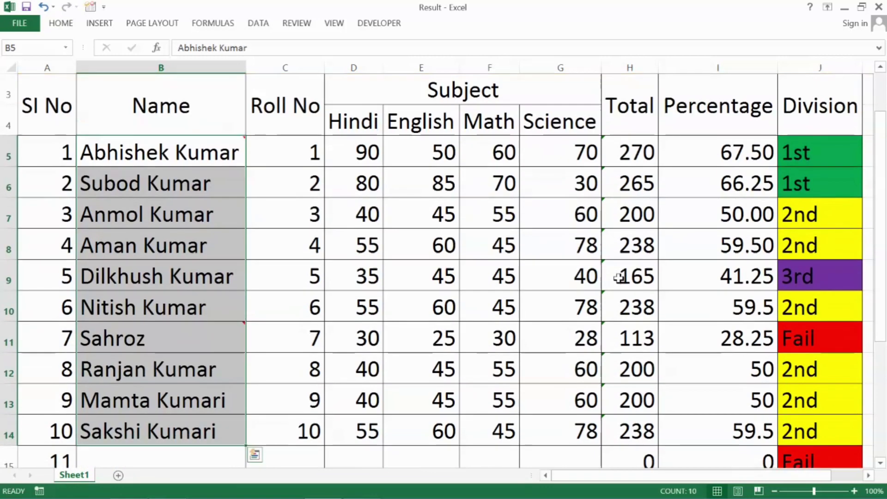
scroll(226, 287, up, 1)
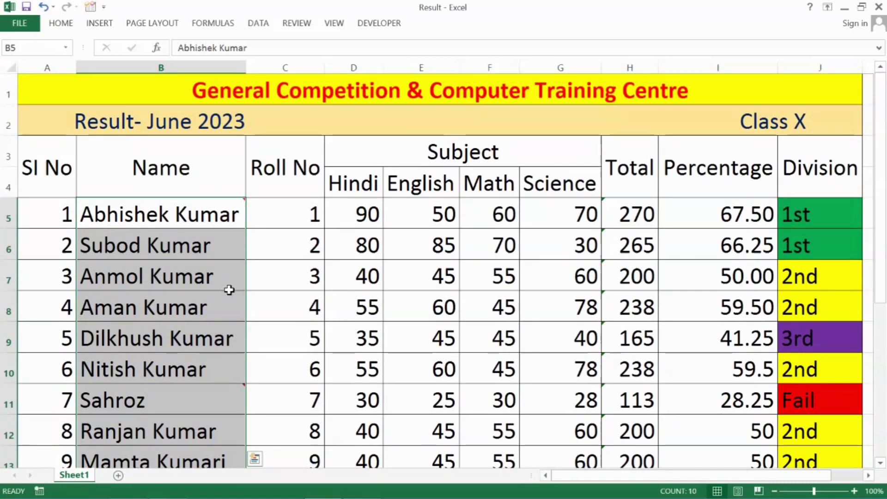
click(65, 26)
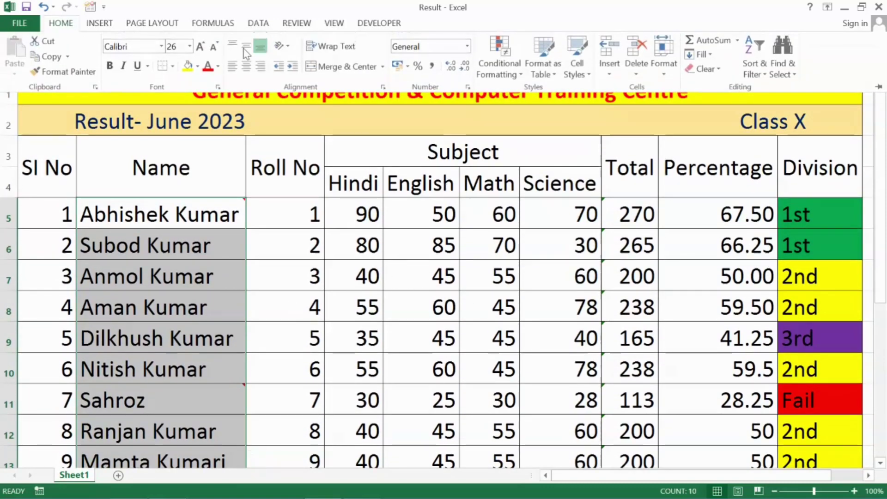
click(508, 76)
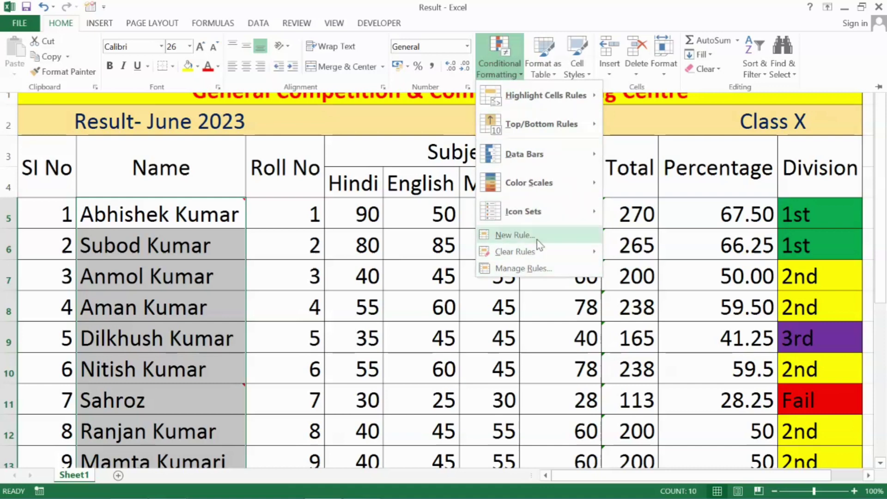
click(515, 236)
drag(490, 113, 440, 107)
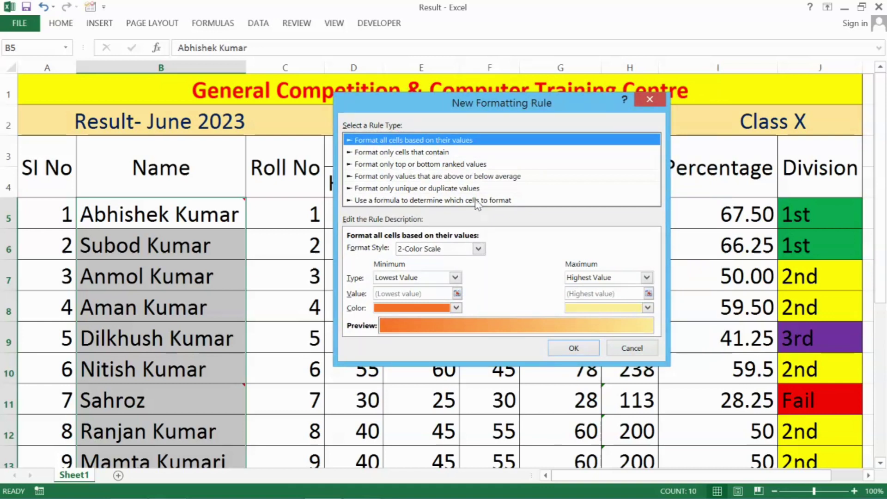
click(500, 201)
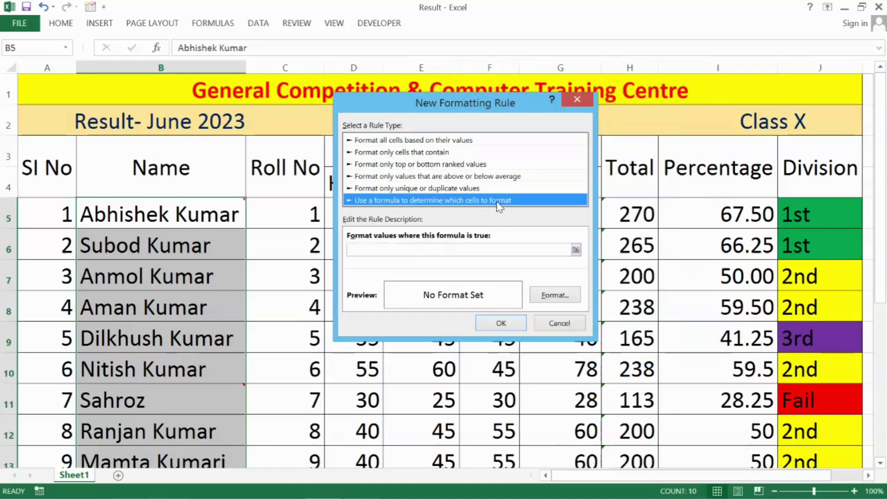
Step: Enter =and(d5>=50,e5>=50,f5>=50,g5>=50) as the rule's formula, covering all four subjects of the first student row
drag(466, 105, 515, 142)
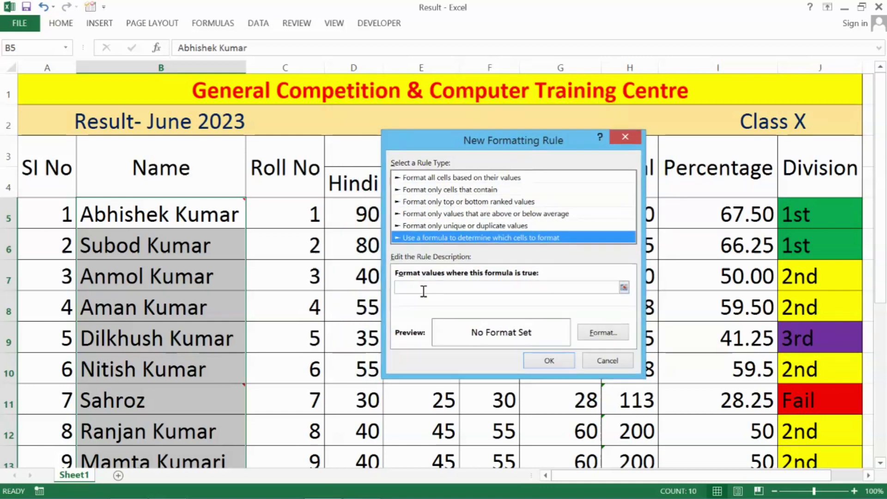
click(455, 287)
drag(455, 145, 140, 210)
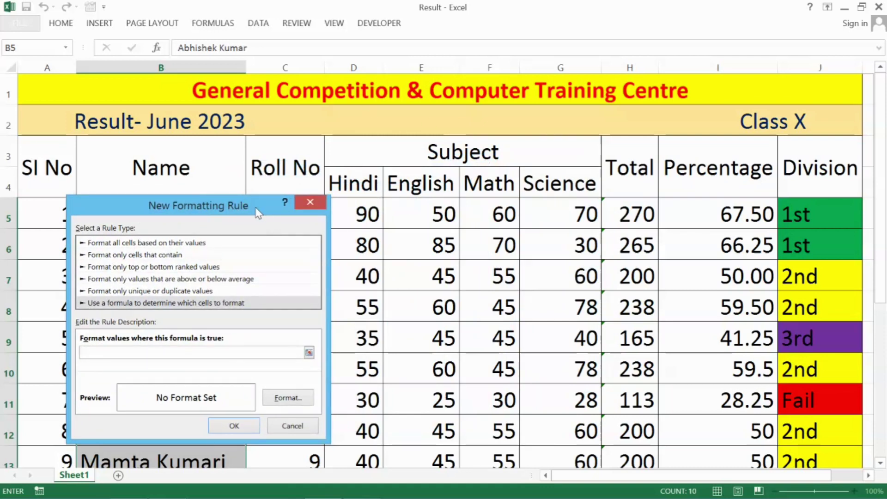
drag(255, 208, 278, 167)
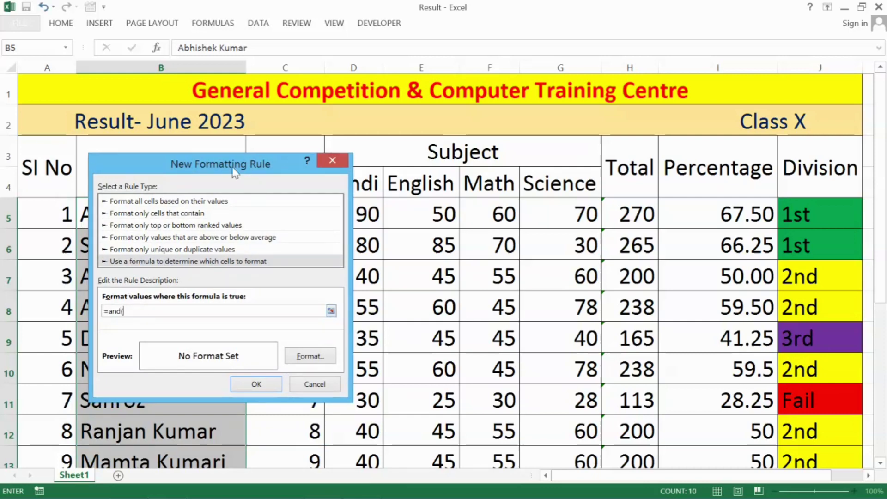
drag(235, 172, 608, 211)
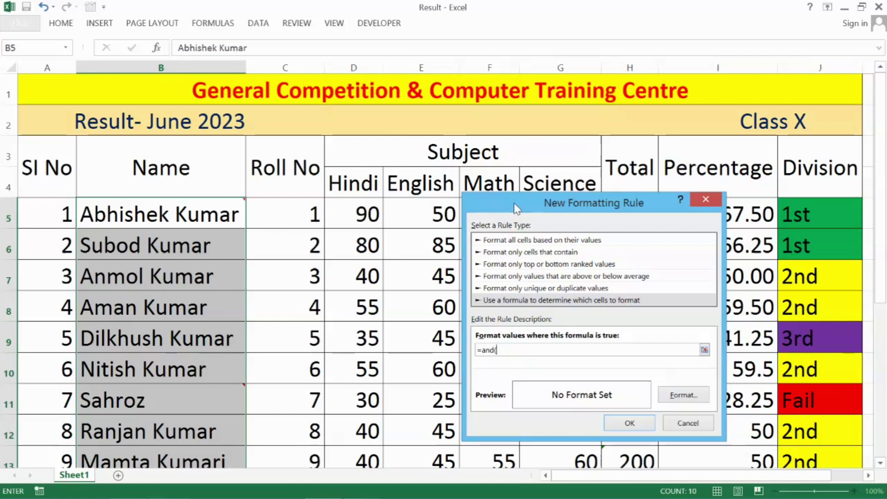
drag(514, 204, 509, 185)
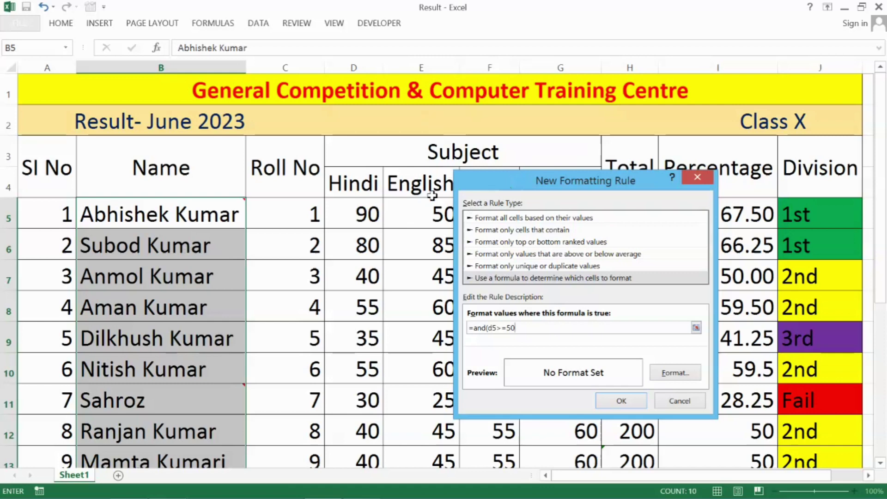
drag(569, 177, 393, 161)
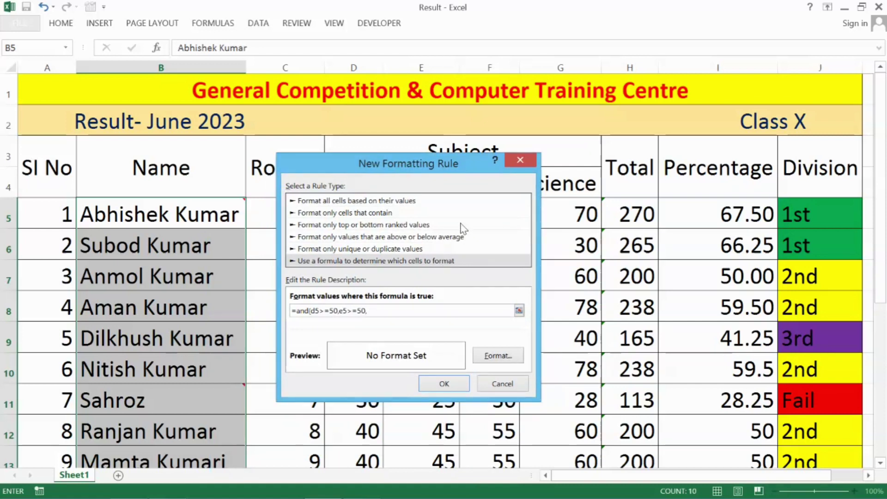
drag(446, 166, 306, 158)
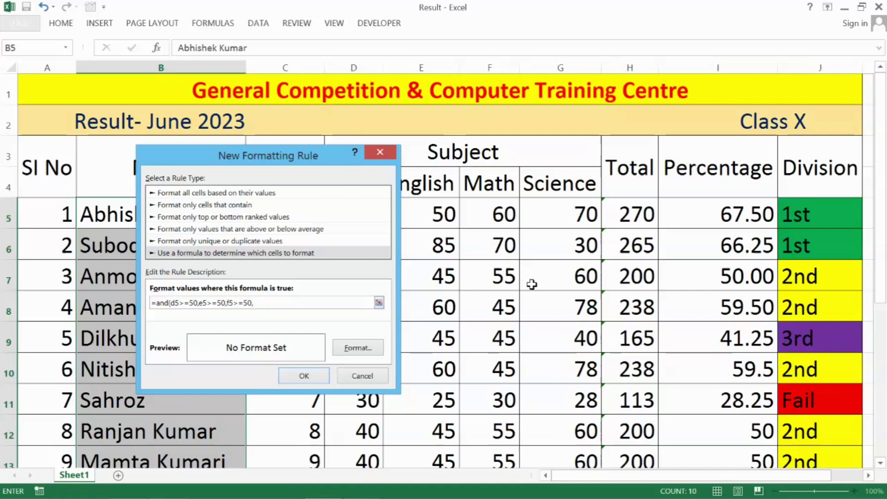
key(BackSpace)
text(,)
drag(305, 156, 476, 149)
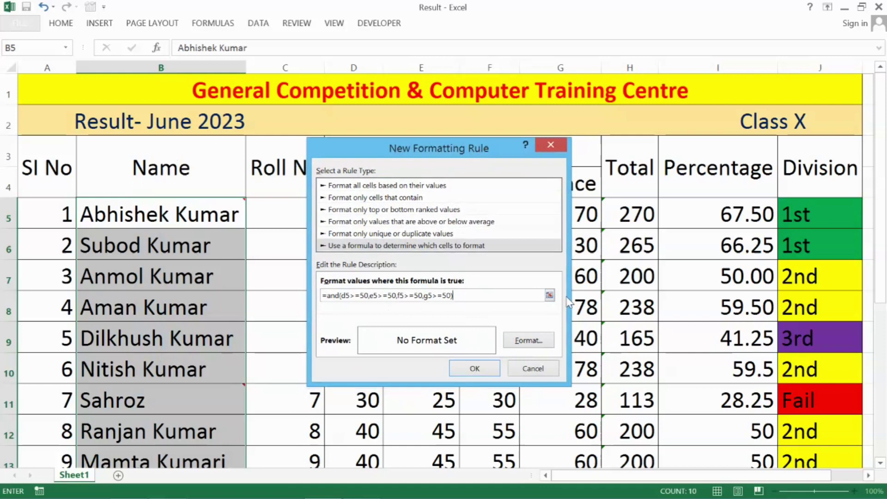
Step: Set the rule's font color to standard green and apply the rule to the selected names
click(530, 342)
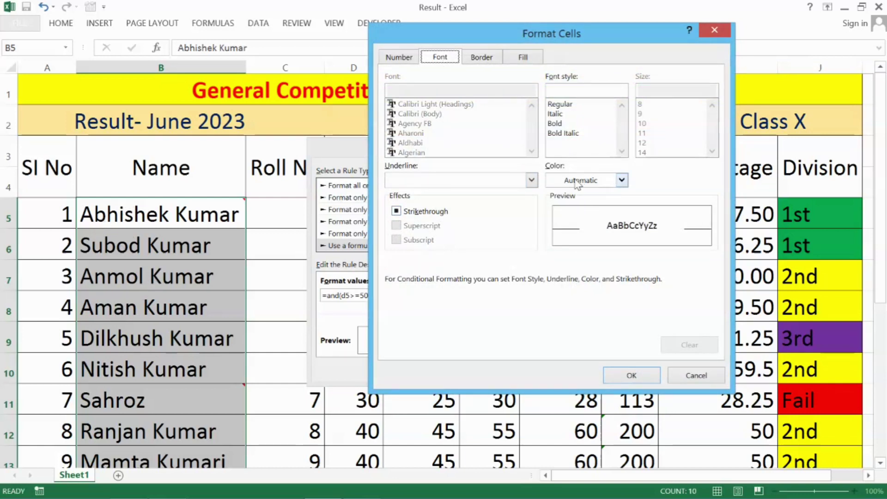
click(622, 181)
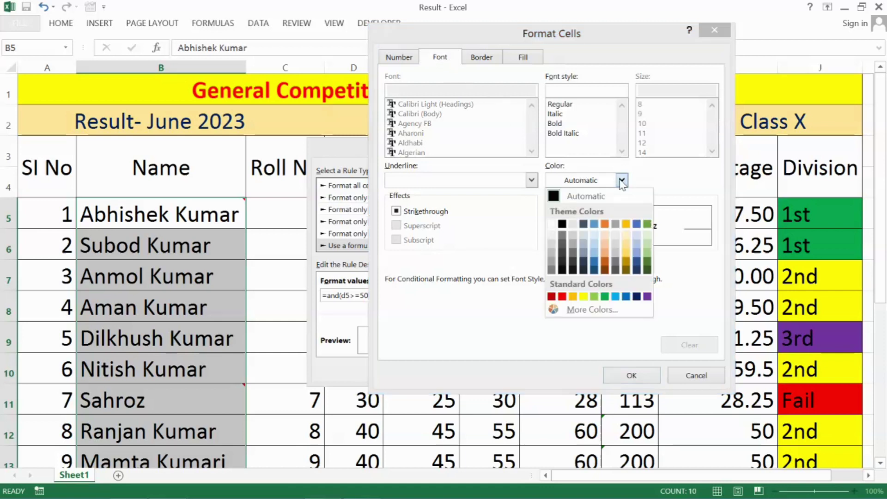
click(605, 297)
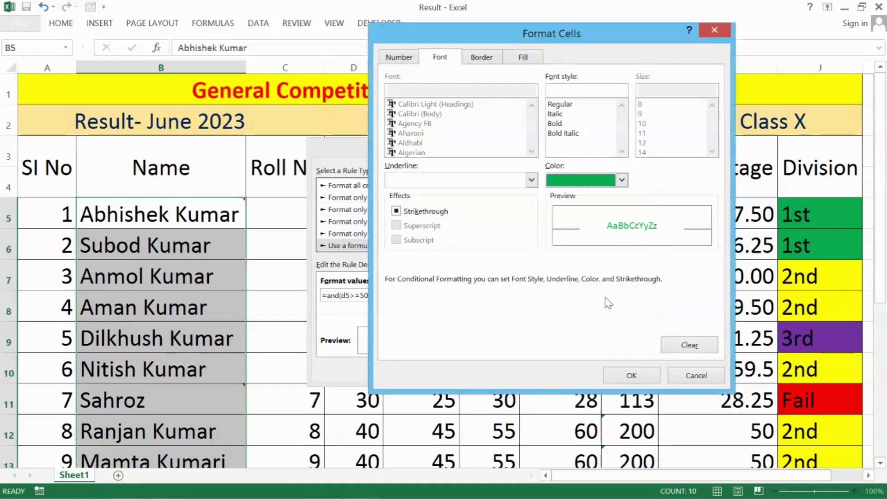
click(632, 376)
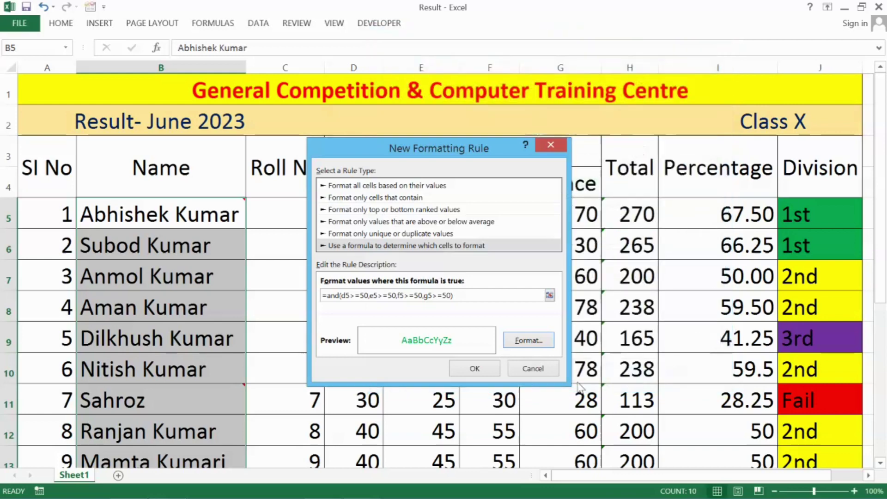
click(474, 369)
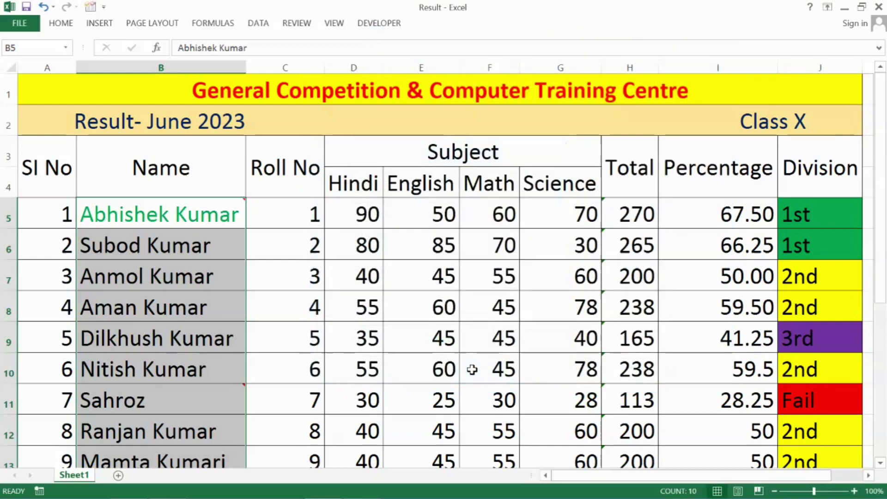
Step: Examine the first student's Hindi, English, Math and Science marks against the font color of the name
click(368, 300)
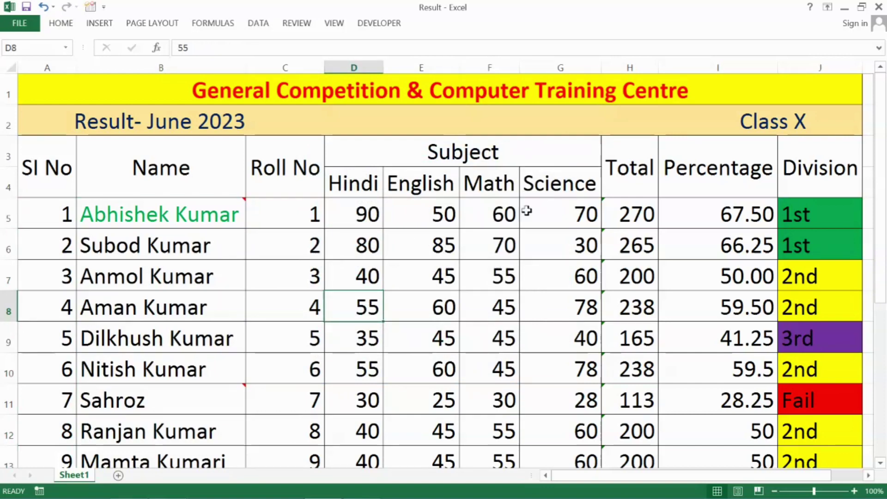
click(404, 285)
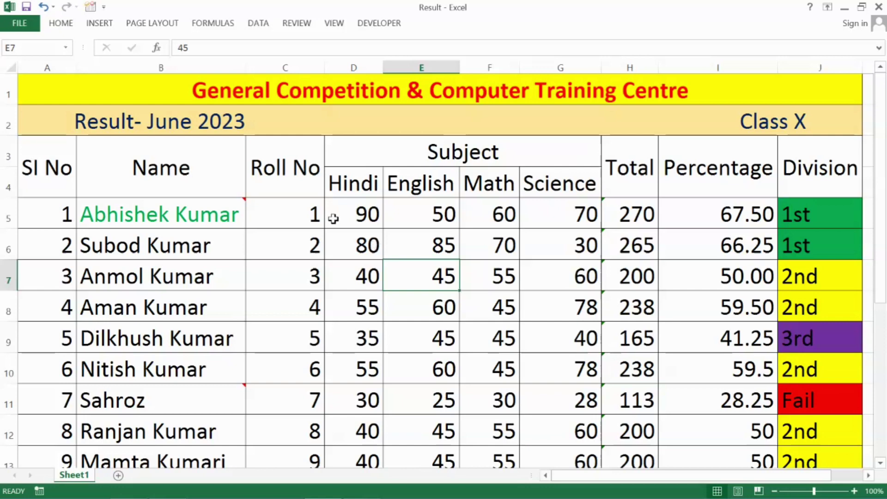
click(370, 215)
click(526, 215)
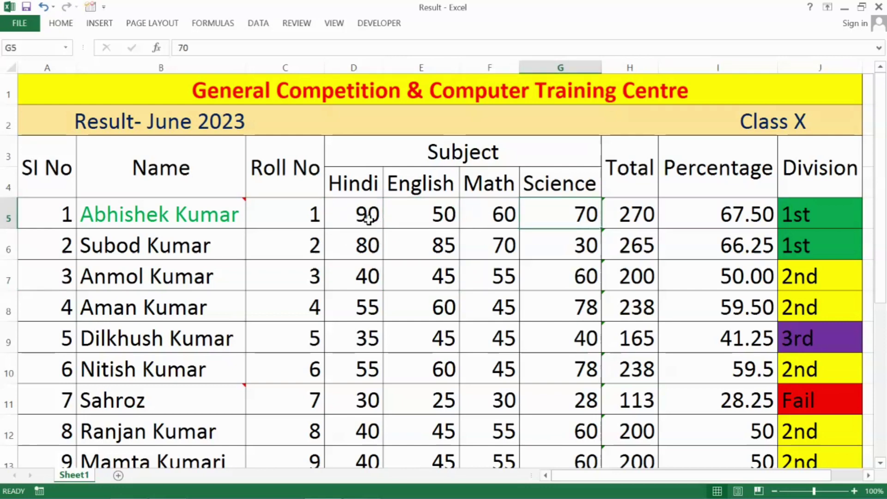
click(368, 218)
click(432, 212)
click(497, 211)
click(546, 216)
click(368, 219)
scroll(177, 355, down, 1)
scroll(157, 278, up, 1)
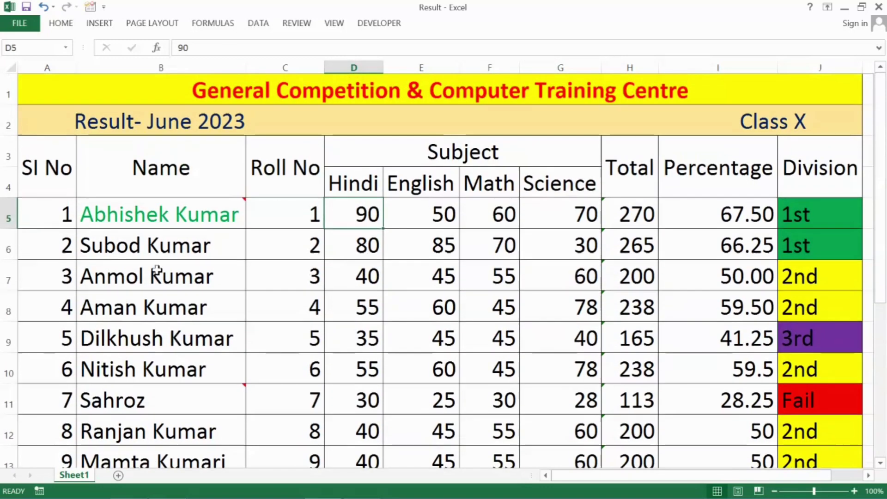
Step: Set the Science mark of the student in row 6 to 54
mouse_move(168, 406)
click(568, 243)
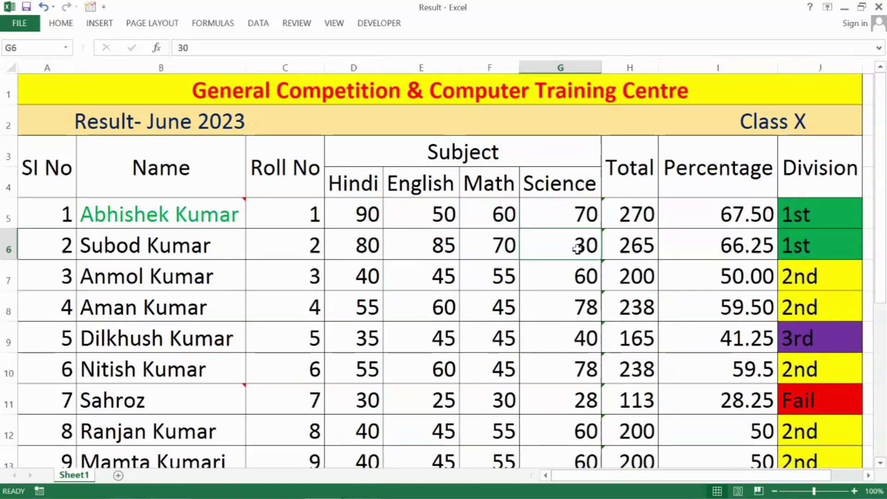
text(54)
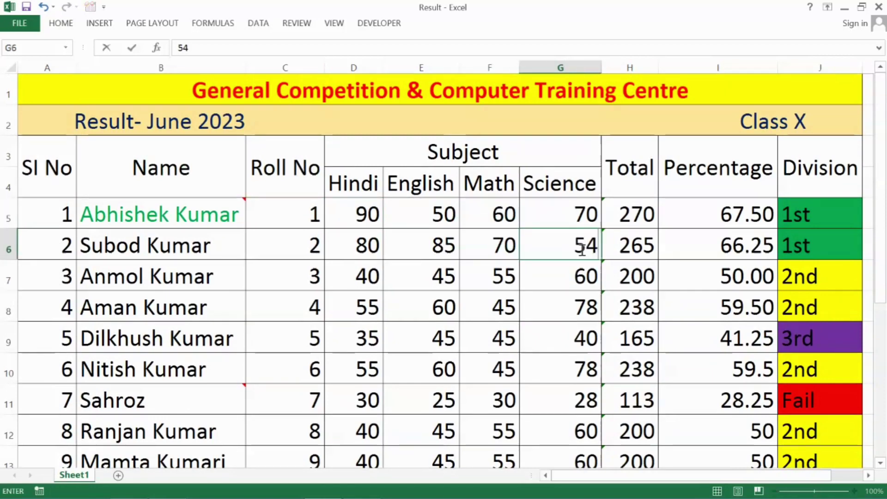
key(Return)
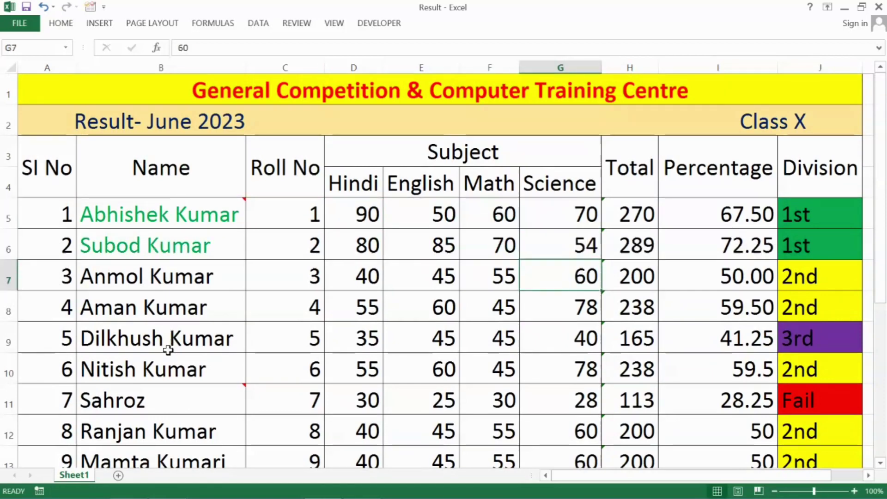
Step: Set the marks of the student in row 9 to Hindi 58, English 60, Math 78 and Science 80
click(372, 338)
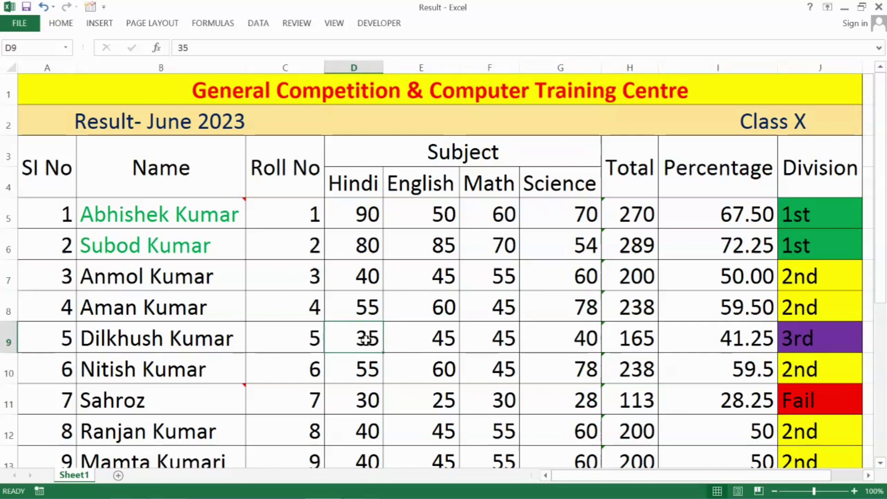
text(58)
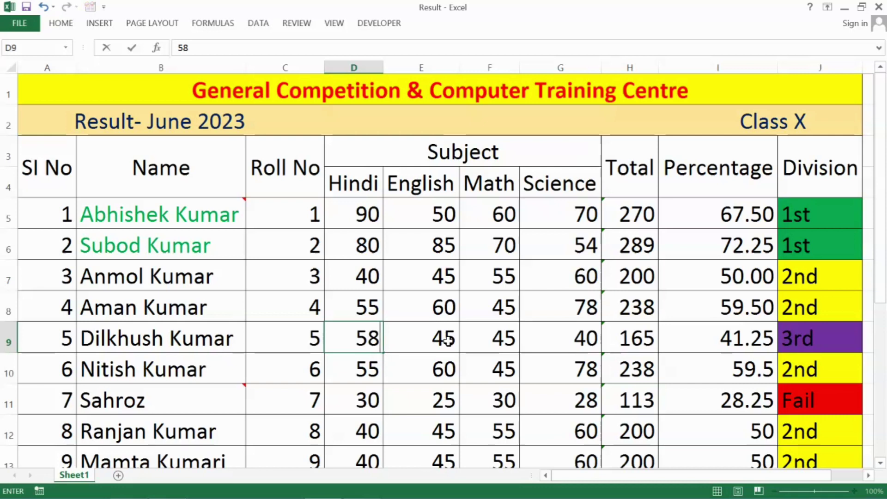
click(480, 331)
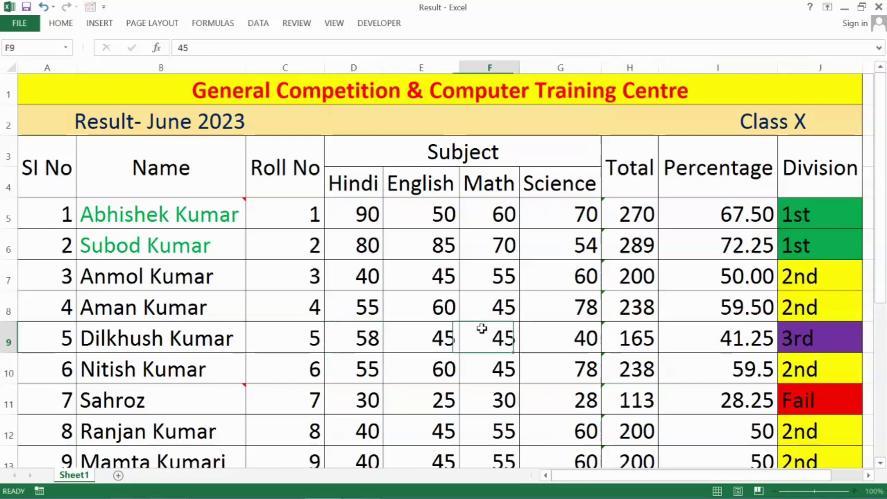
click(446, 341)
text(60)
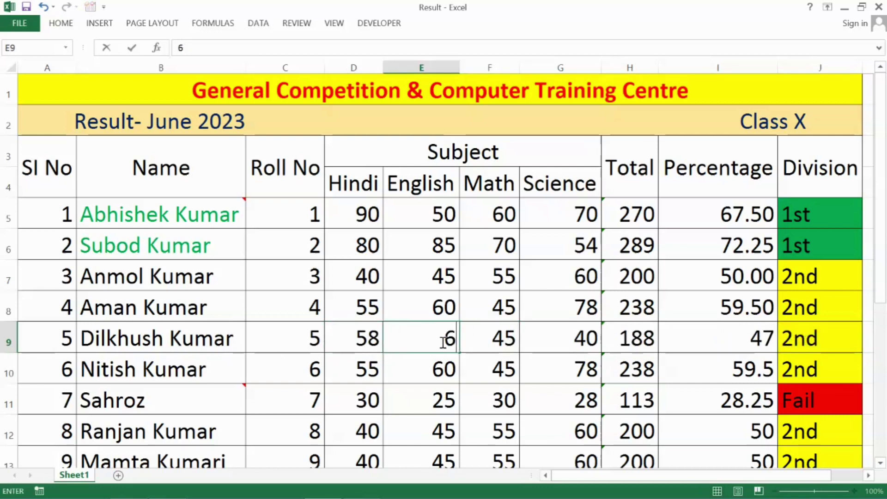
click(510, 336)
text(78)
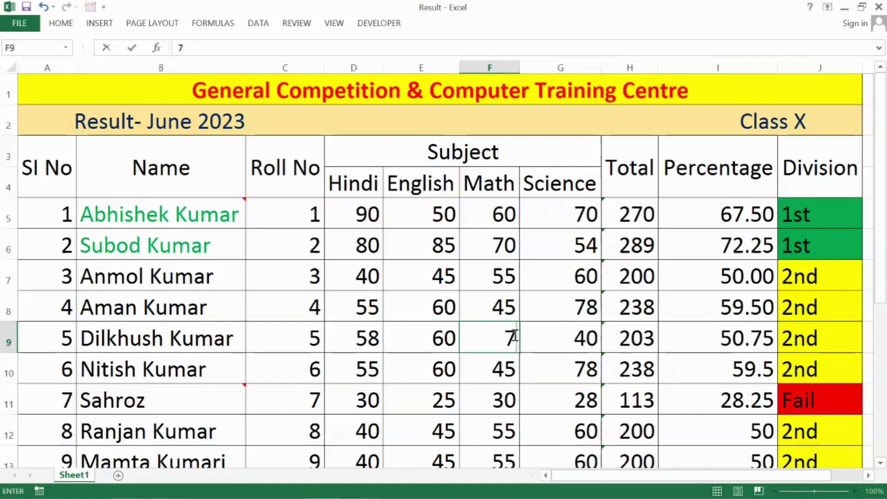
click(540, 305)
click(567, 337)
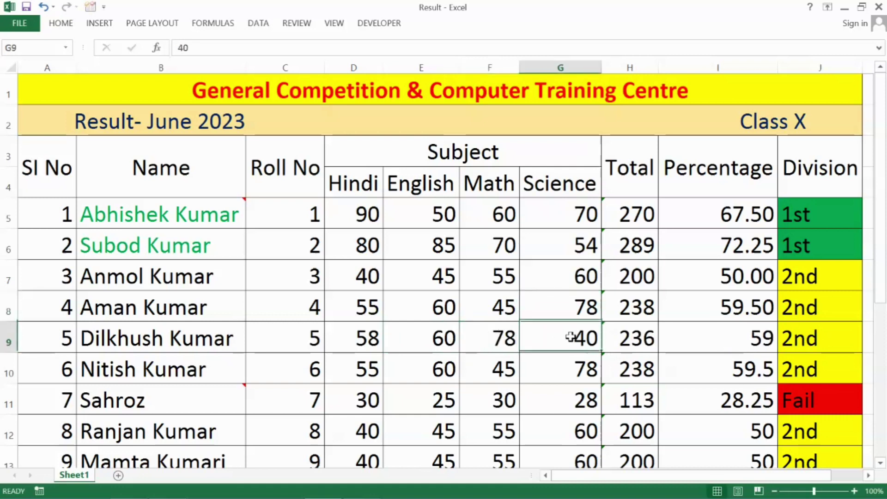
text(80)
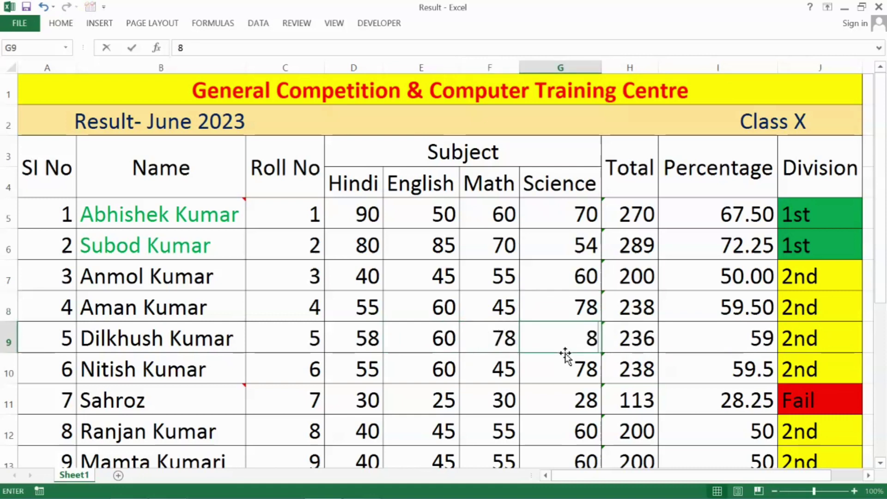
click(406, 332)
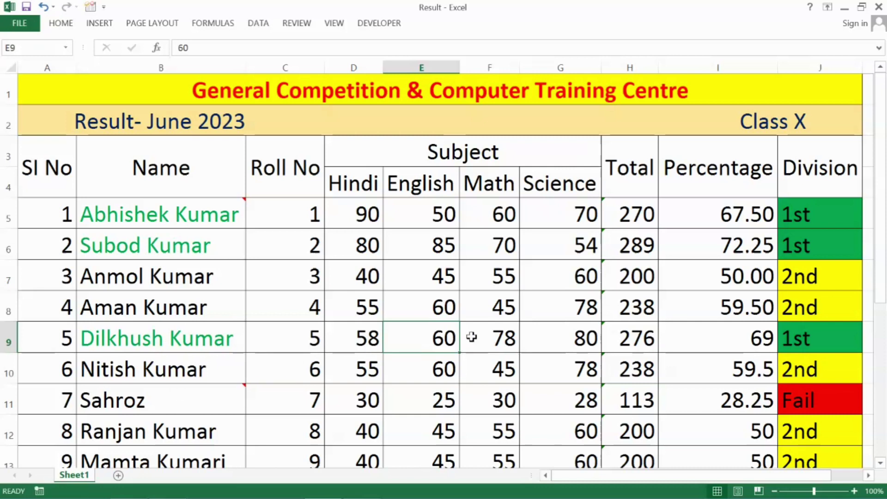
Step: Select the student names in B5:B14 and start a new conditional formatting rule that uses a formula
click(198, 213)
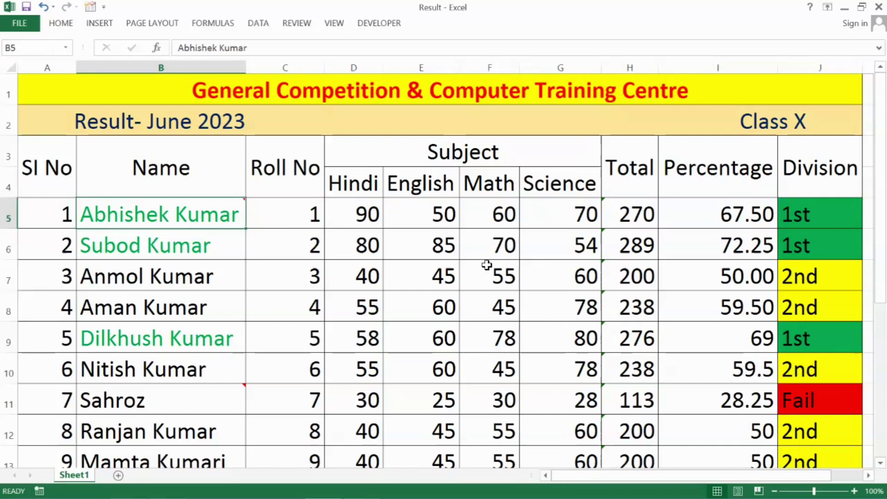
key(ctrl+shift+Down)
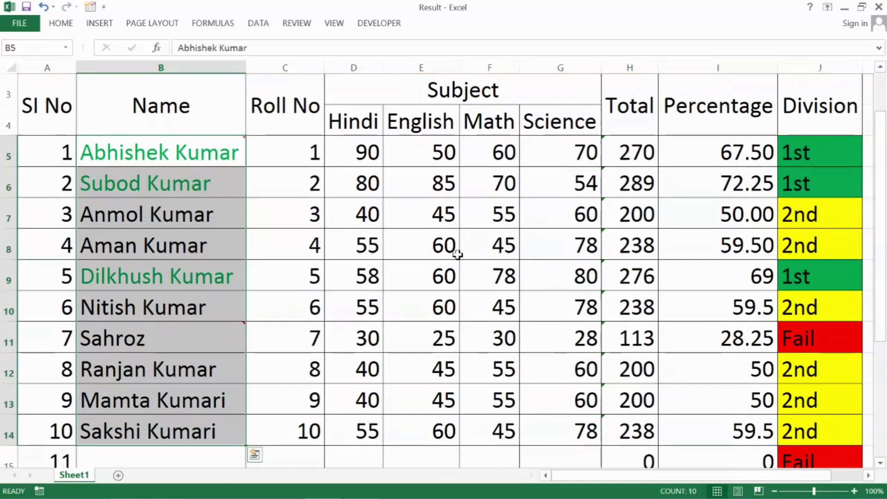
scroll(342, 277, up, 1)
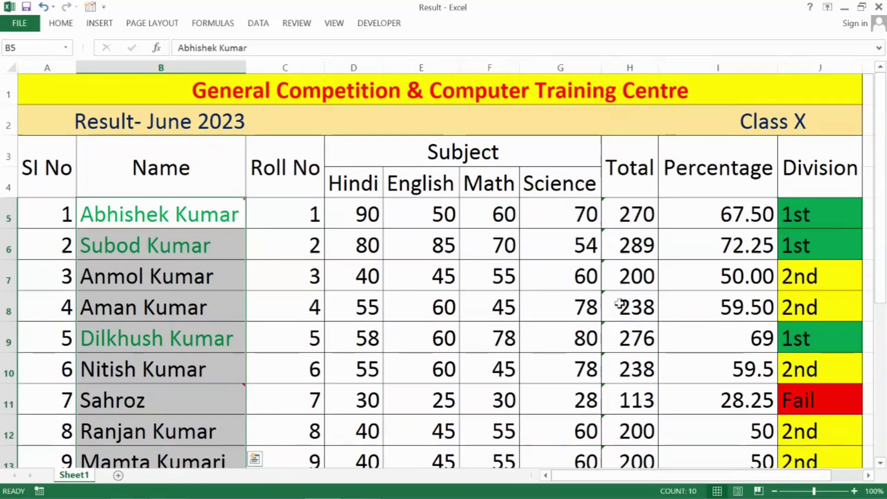
click(65, 24)
click(500, 68)
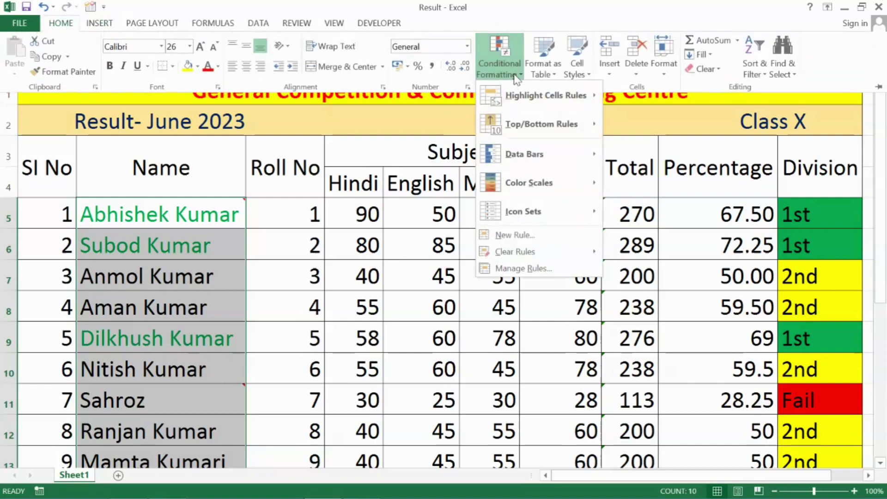
click(513, 235)
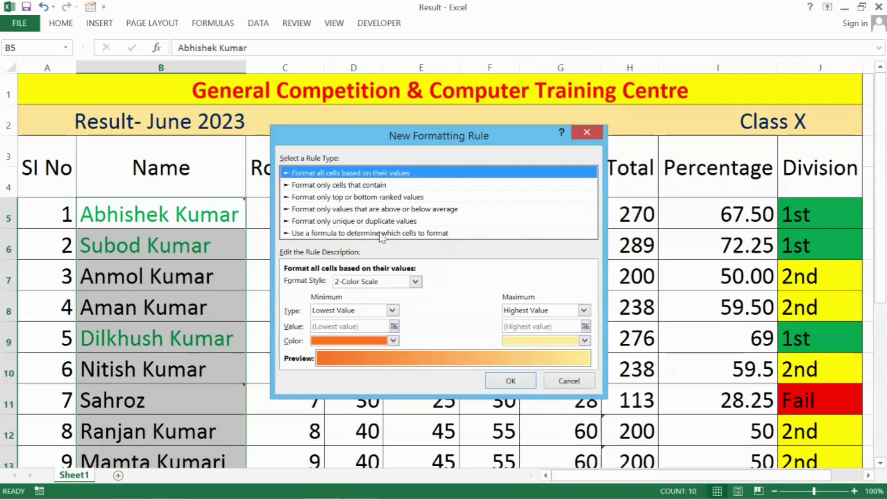
click(362, 234)
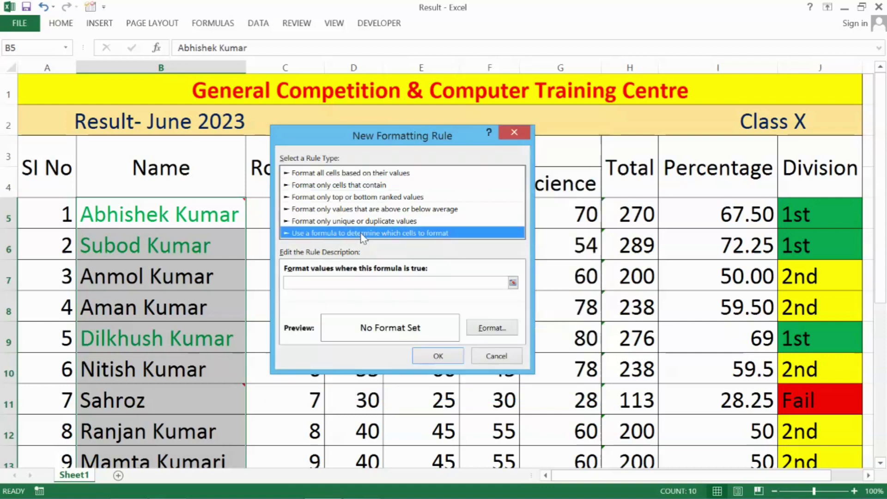
Step: Enter the rule formula =and(d5<50,e5<50,f5<50,g5<50) to cover all four subject marks
click(361, 283)
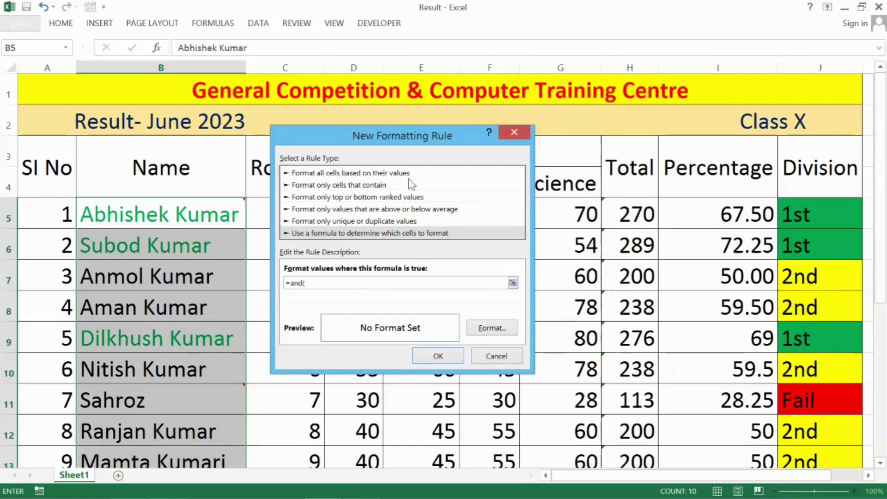
drag(359, 139, 544, 165)
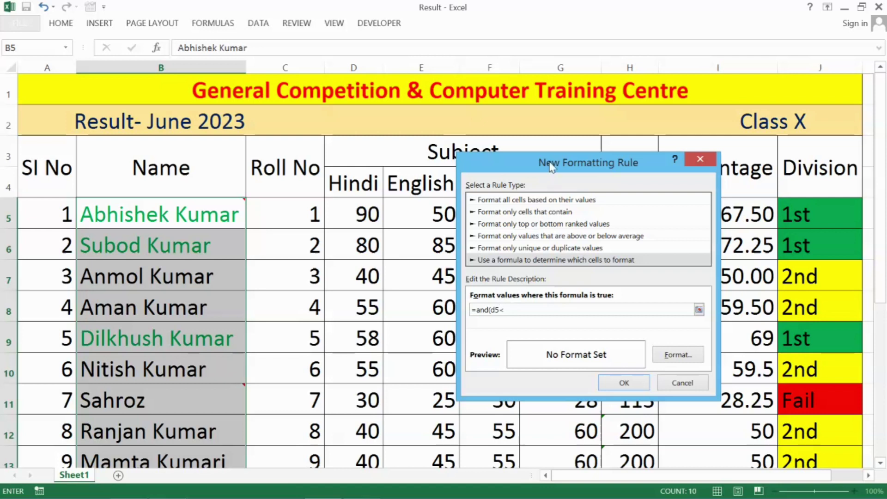
drag(553, 165, 528, 160)
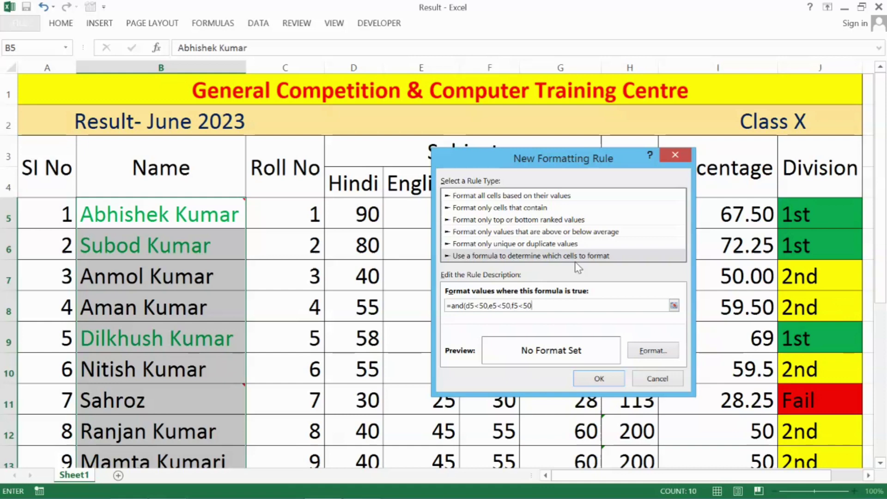
text(,)
drag(573, 158, 339, 155)
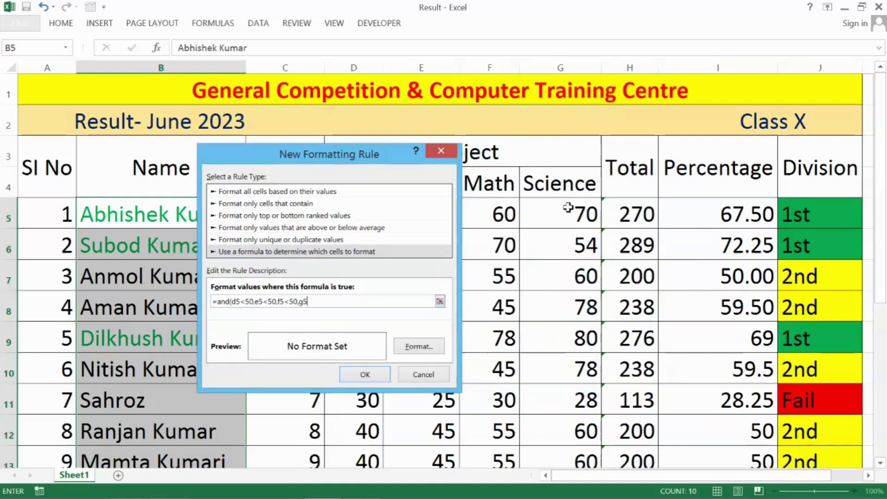
text(g5<50)
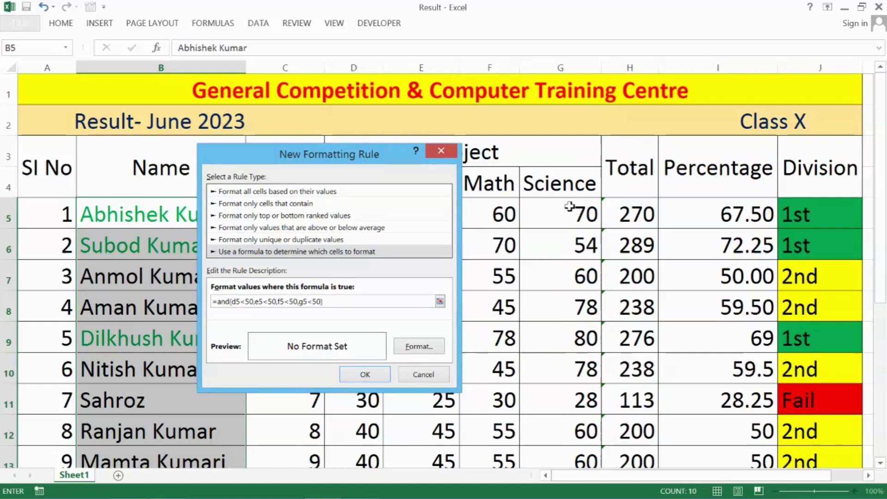
Step: Set the rule's font color to standard red and apply the rule to the selected names
click(428, 349)
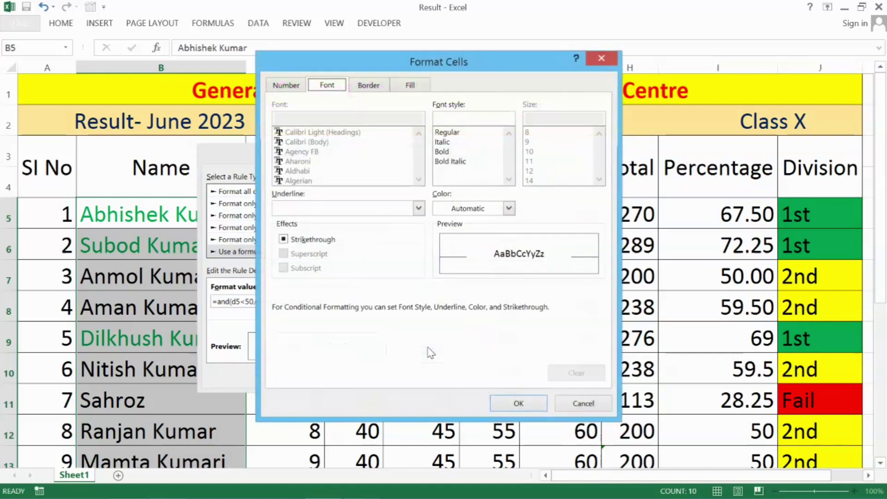
click(508, 209)
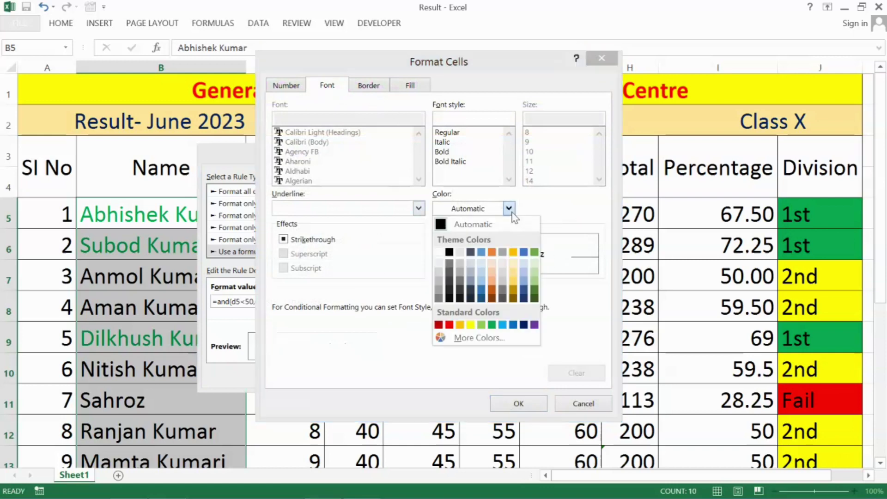
click(449, 325)
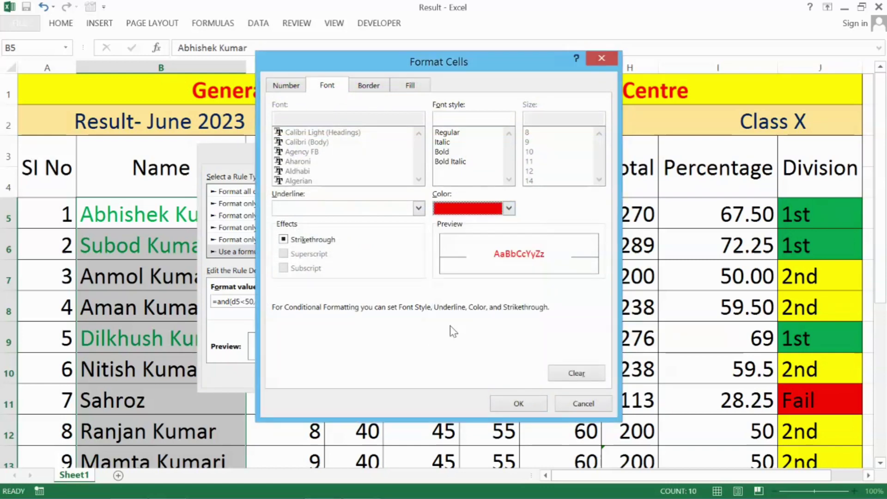
click(500, 402)
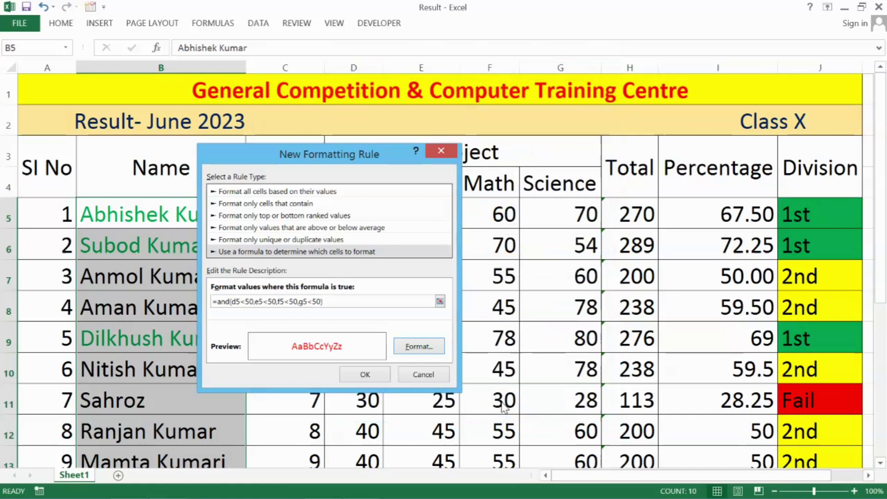
click(368, 374)
Step: Examine the Hindi, English, Math and Science marks in row 11 against the font color of that student's name
click(375, 334)
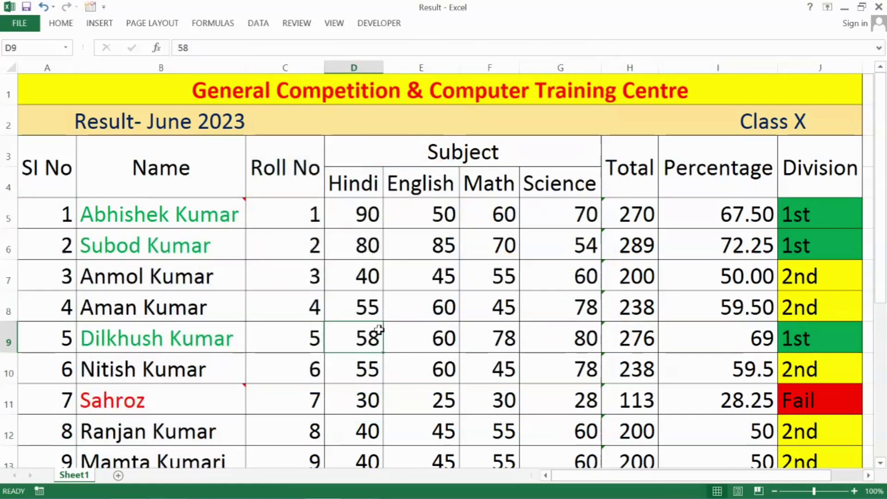
scroll(476, 354, down, 1)
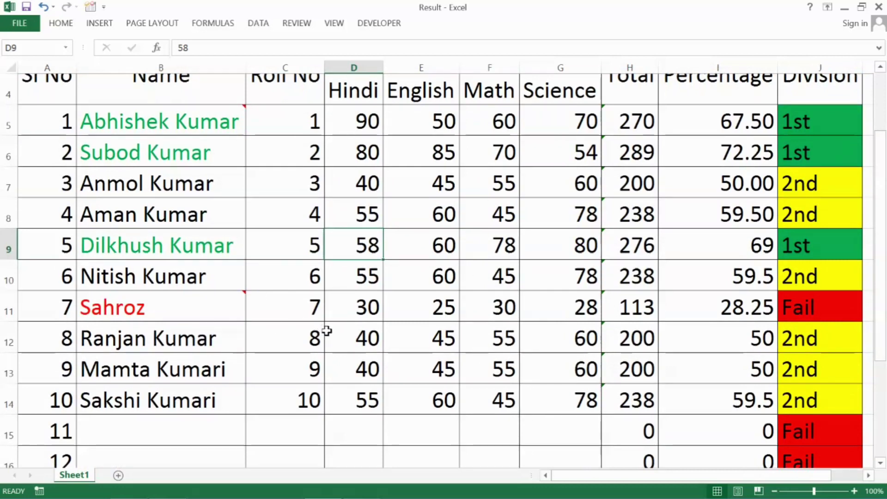
scroll(326, 331, down, 2)
scroll(337, 333, up, 2)
key(Down)
key(Down)
key(Down)
key(Right)
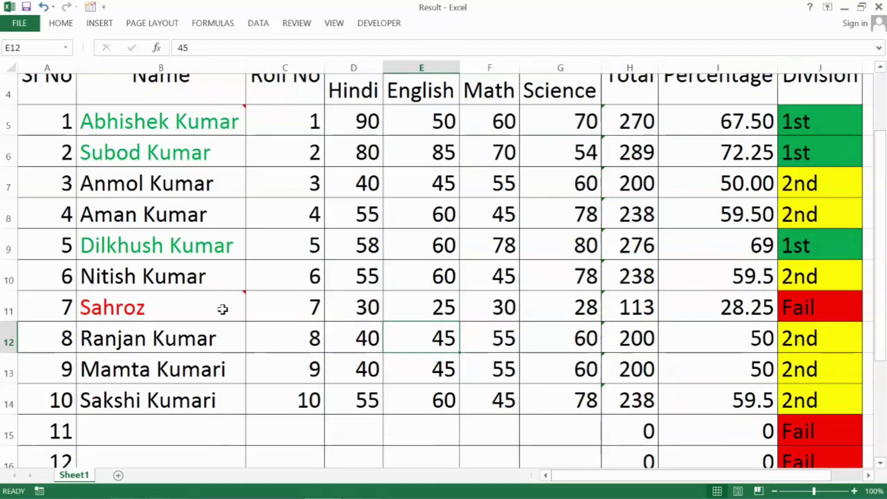
click(363, 309)
click(463, 310)
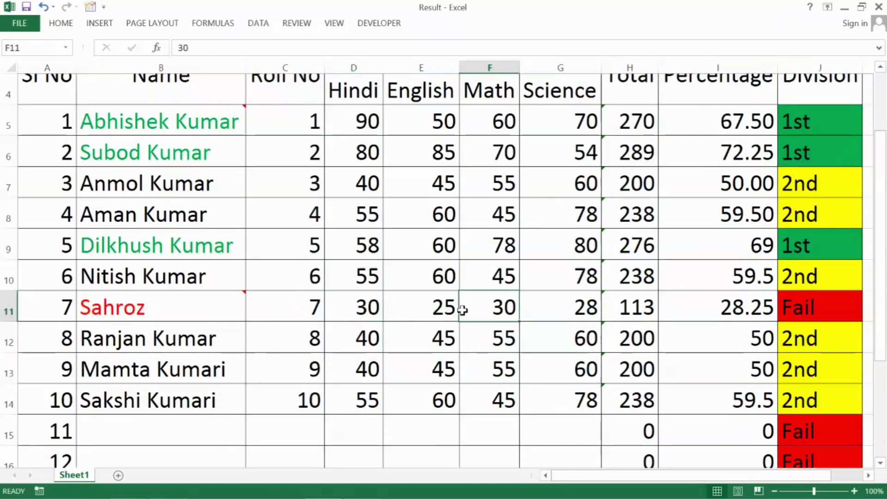
click(562, 306)
click(486, 307)
click(421, 309)
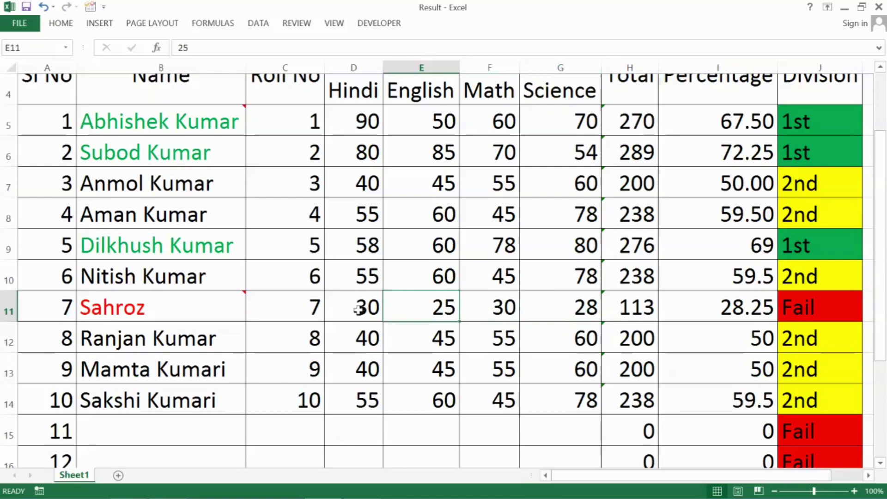
click(360, 309)
click(139, 319)
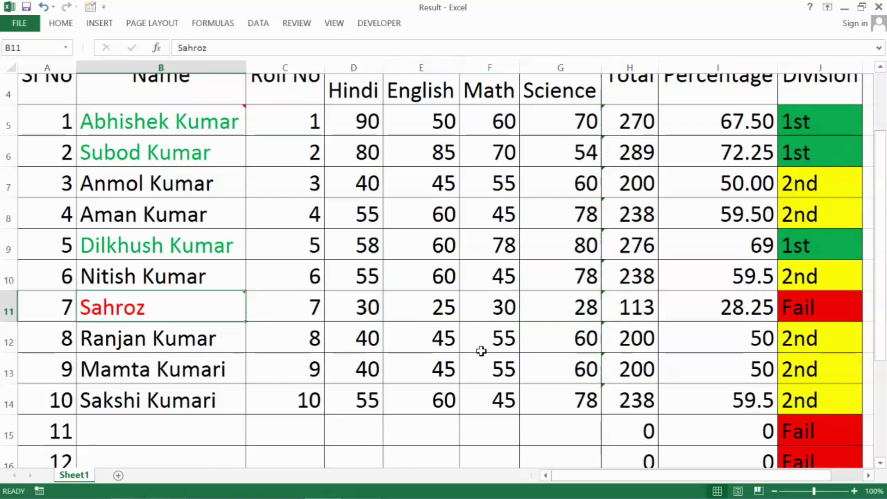
Step: Compare the subject marks in row 7 with those in row 11 and check each student's name color
scroll(481, 351, up, 1)
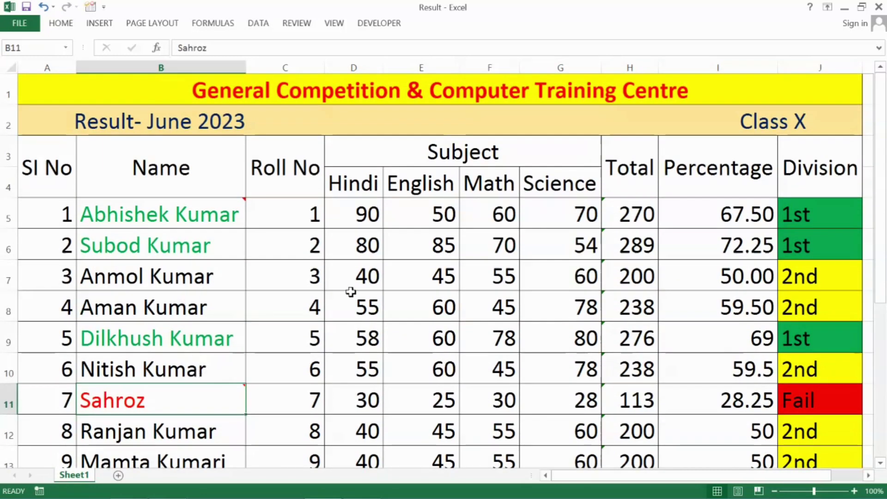
click(375, 272)
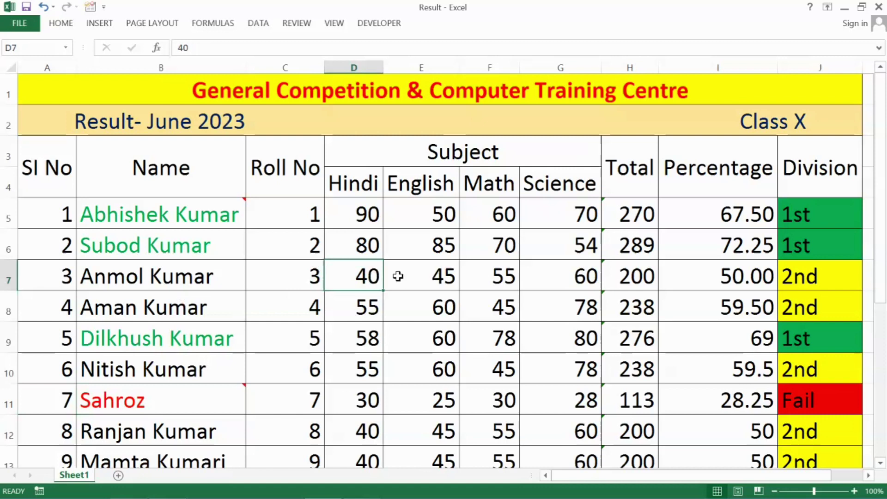
click(398, 275)
click(479, 275)
click(401, 276)
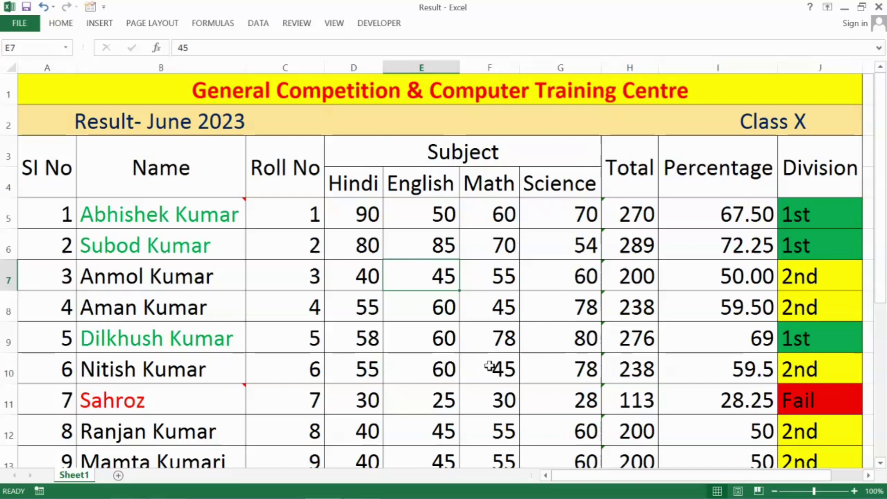
scroll(431, 399, down, 1)
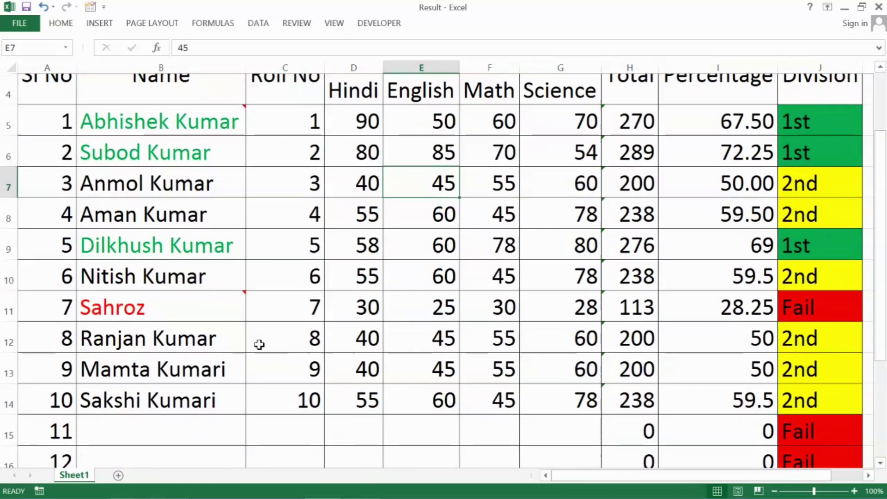
click(155, 307)
click(358, 318)
click(488, 304)
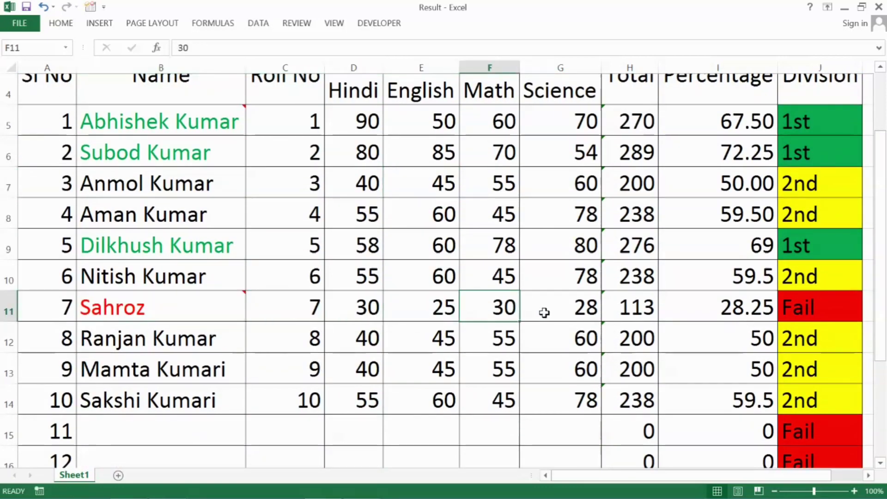
click(543, 310)
click(422, 308)
click(363, 306)
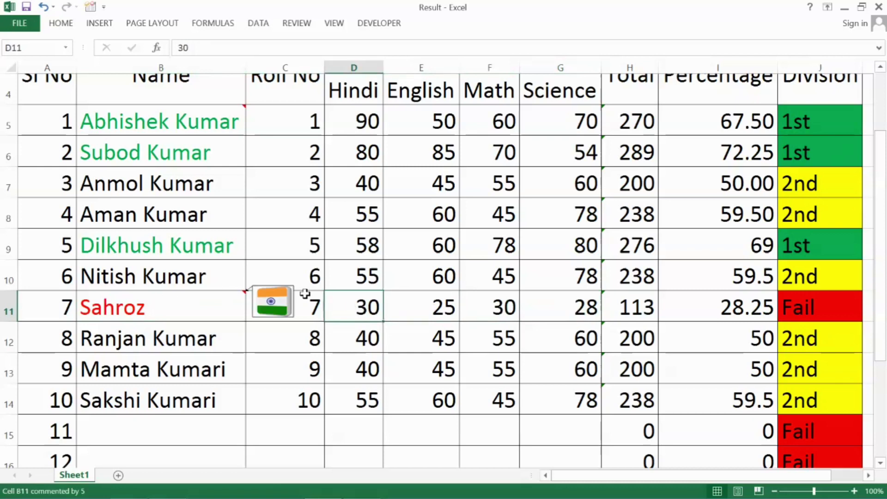
Step: Set the marks of the student in row 8 to Hindi 40, English 45, Math 35 and Science 25
click(362, 276)
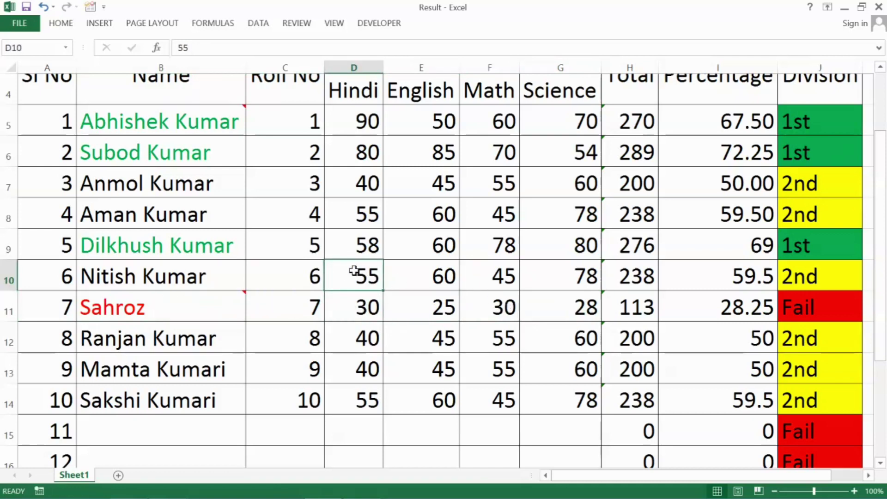
click(352, 215)
text(40)
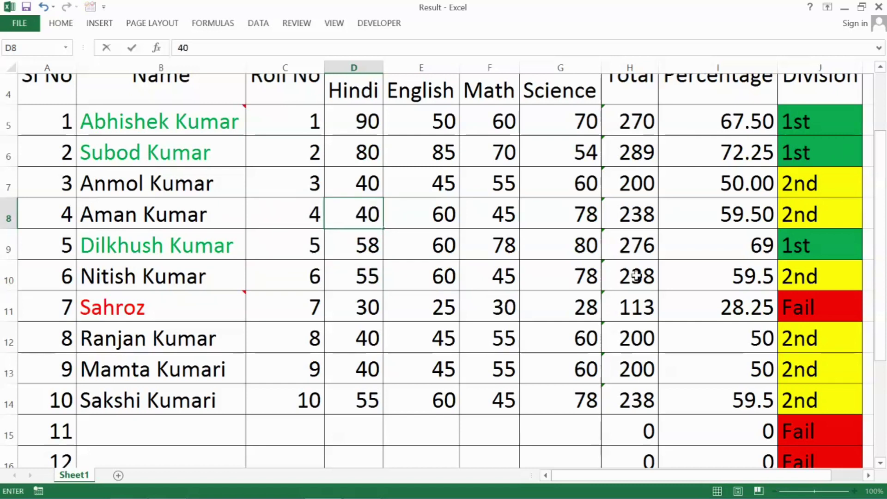
key(Tab)
text(45)
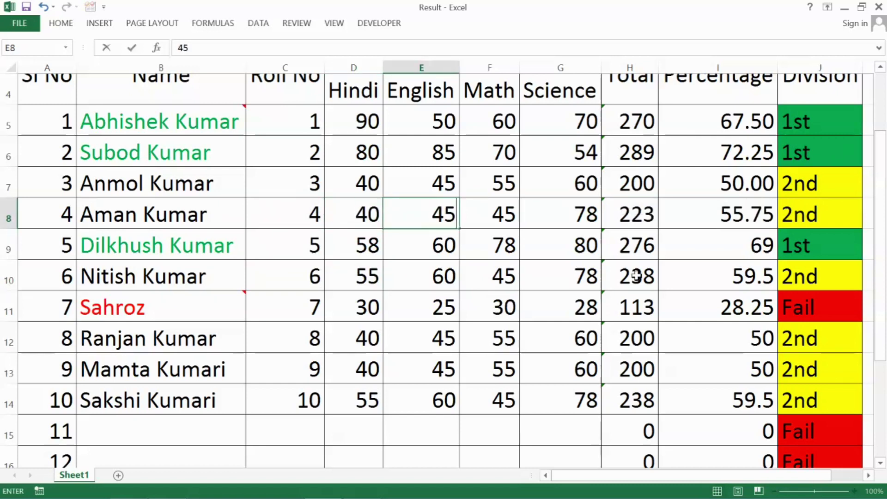
key(Tab)
text(35)
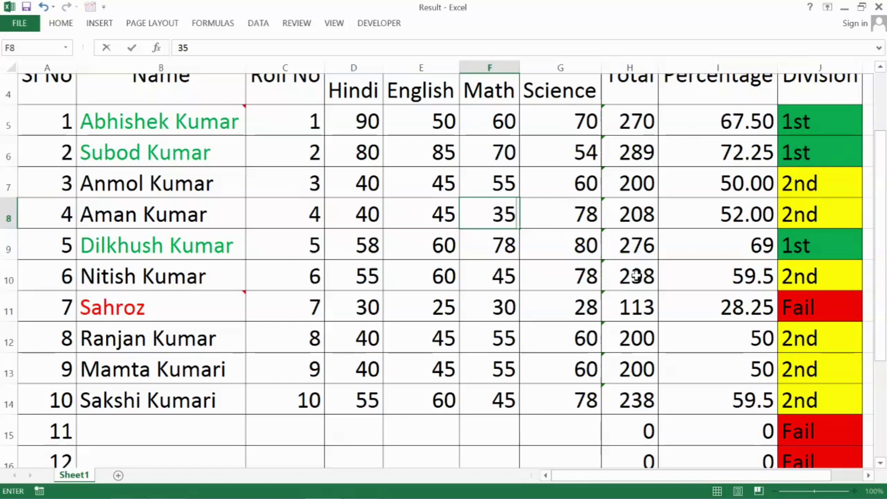
key(Tab)
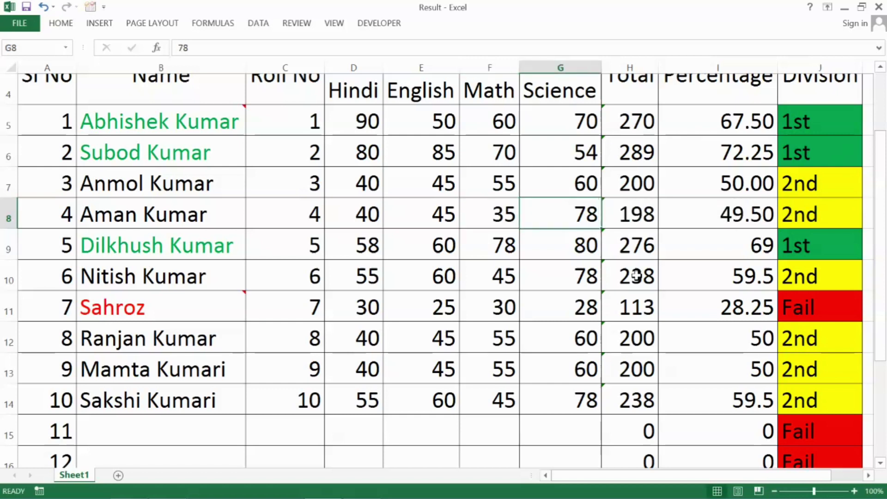
text(25)
key(Return)
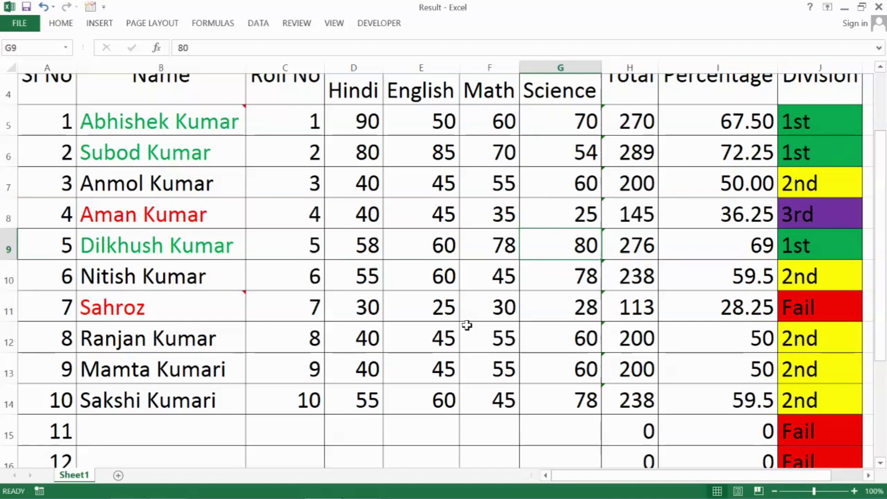
Step: Set the marks of the student in row 11 to Hindi 55, English 80, Math 98 and Science 54
click(367, 306)
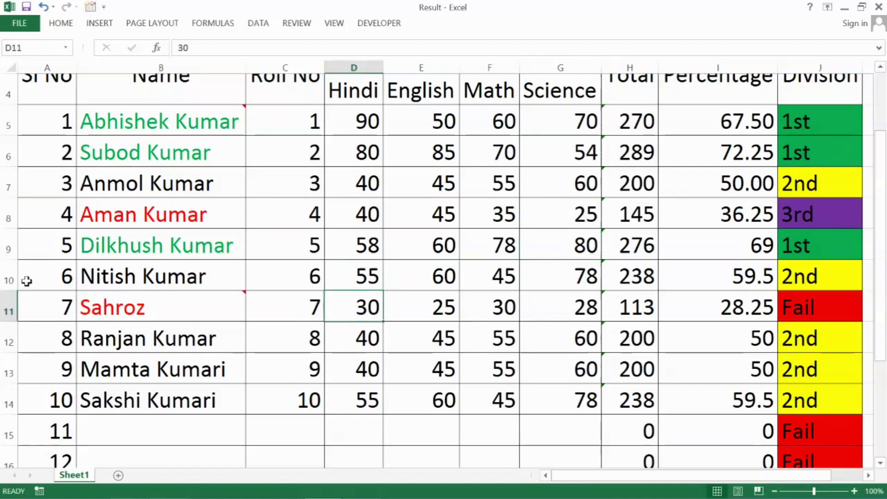
text(55)
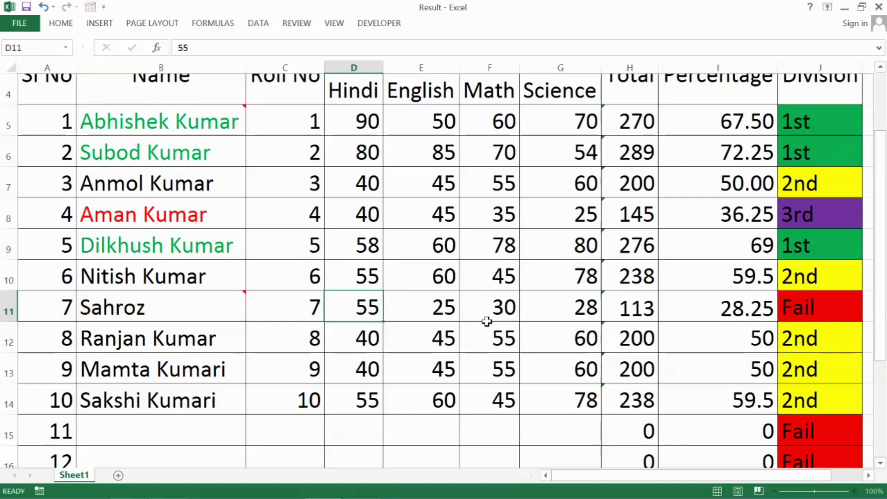
key(Tab)
text(80)
key(Tab)
text(3)
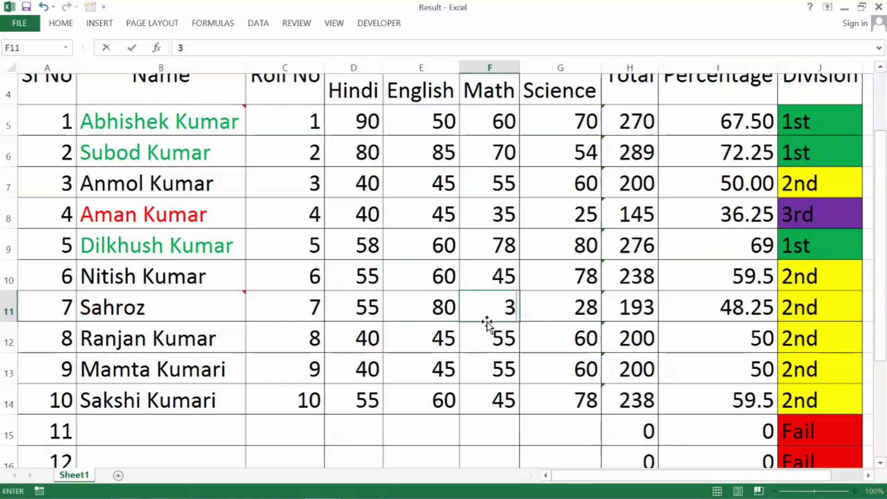
key(BackSpace)
text(98)
key(Tab)
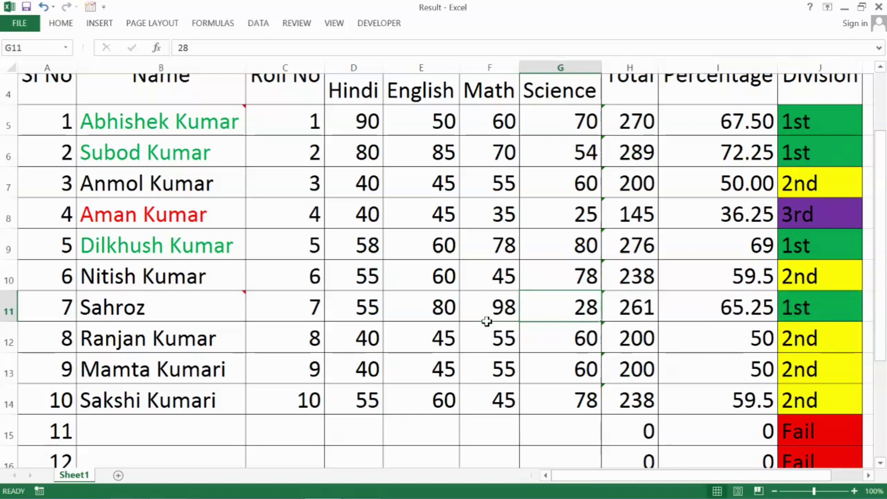
text(54)
key(Return)
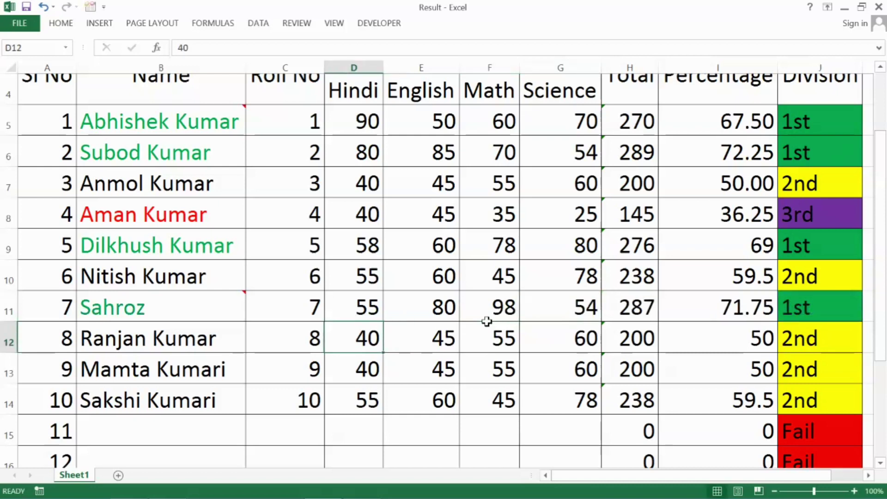